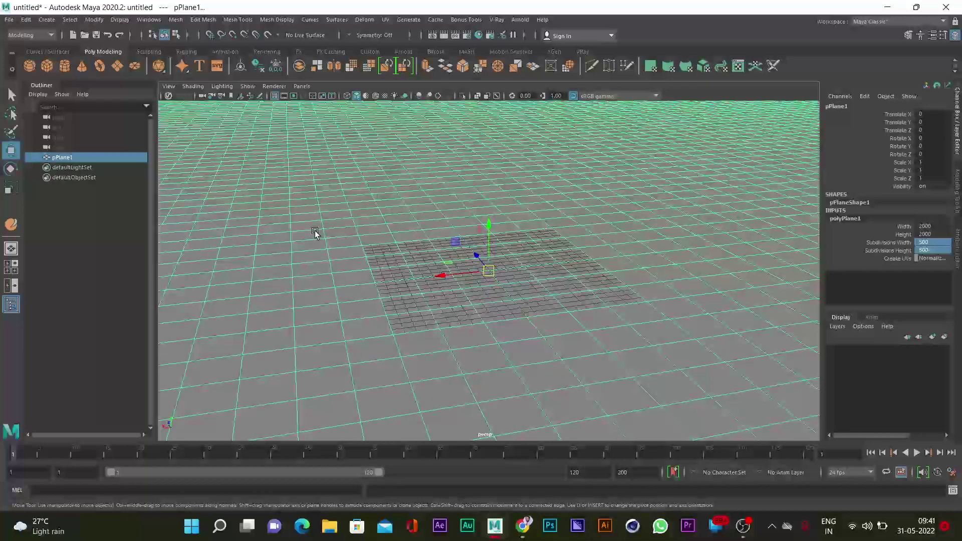
- Frame the 2000 by 2000 ground plane with 500 subdivisions and orbit around it
right_click(594, 157)
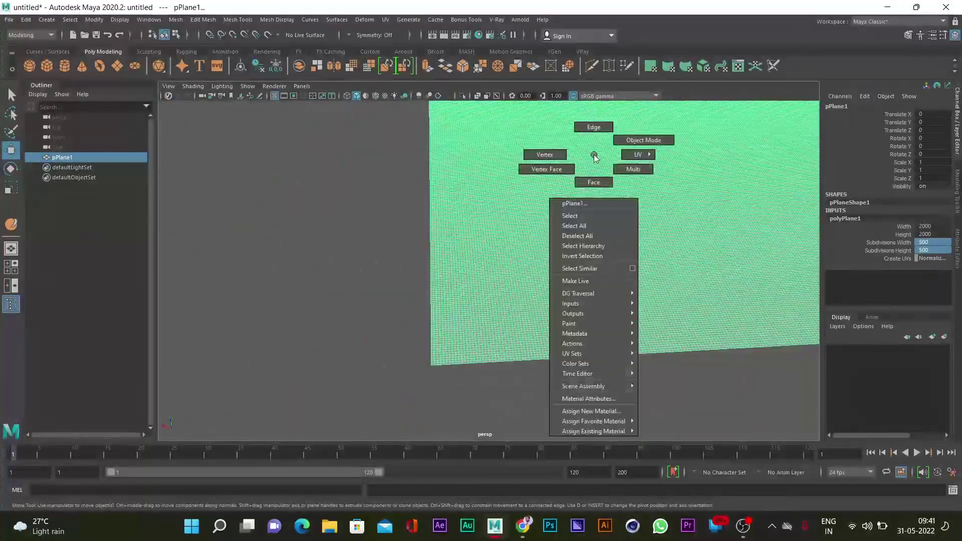
key(f)
alt+drag(448, 267, 615, 309)
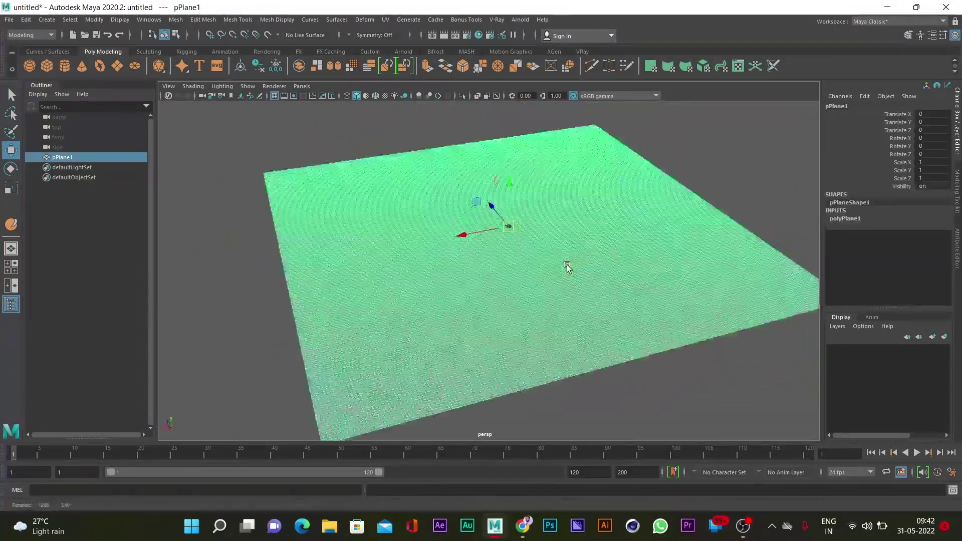
- Sculpt a curving ridge and channel across the plane with the Sculpt Tool
alt+drag(493, 297, 554, 269)
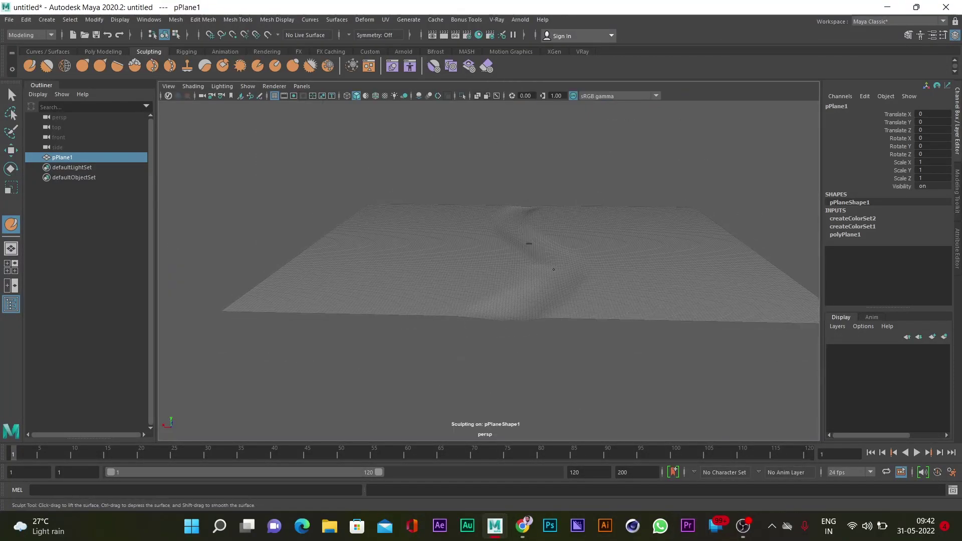
mouse_move(486, 332)
alt+mouse_down()
mouse_move(443, 267)
mouse_move(454, 252)
mouse_move(565, 273)
mouse_move(498, 344)
mouse_move(490, 338)
alt+mouse_up()
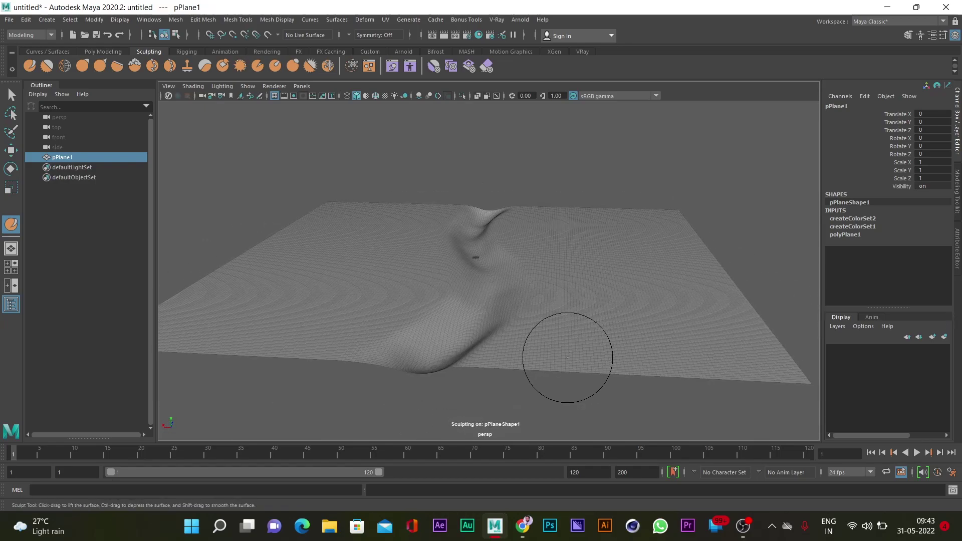
mouse_move(568, 357)
alt+mouse_down()
mouse_move(498, 172)
mouse_move(580, 241)
alt+mouse_up()
alt+right_drag(580, 241, 679, 314)
mouse_move(679, 314)
alt+mouse_down()
mouse_move(475, 317)
mouse_move(535, 307)
alt+mouse_up()
double_click(11, 225)
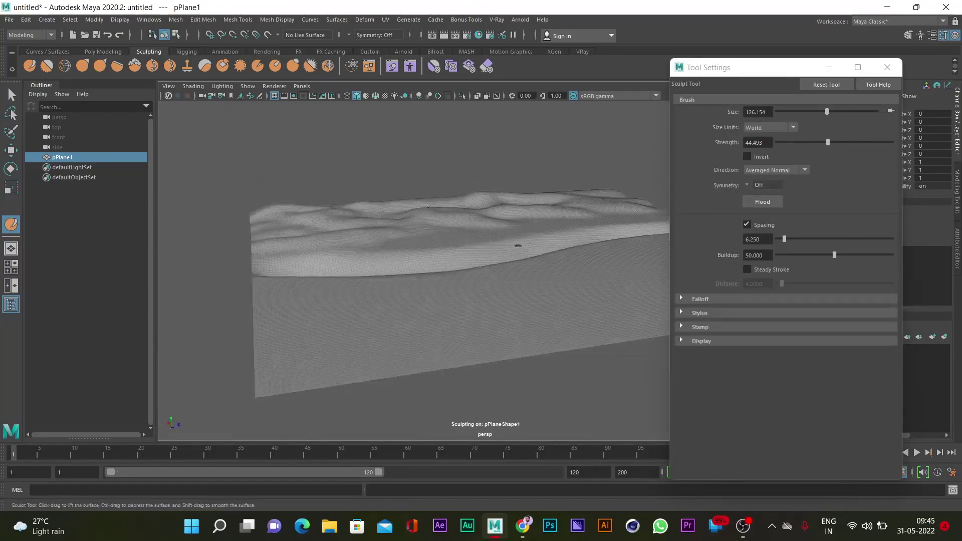
- Smooth areas of the hilly terrain with the Flatten brush, checking it from several angles
mouse_move(428, 207)
alt+mouse_down()
mouse_move(279, 198)
mouse_move(241, 230)
mouse_move(580, 204)
mouse_move(550, 289)
alt+mouse_up()
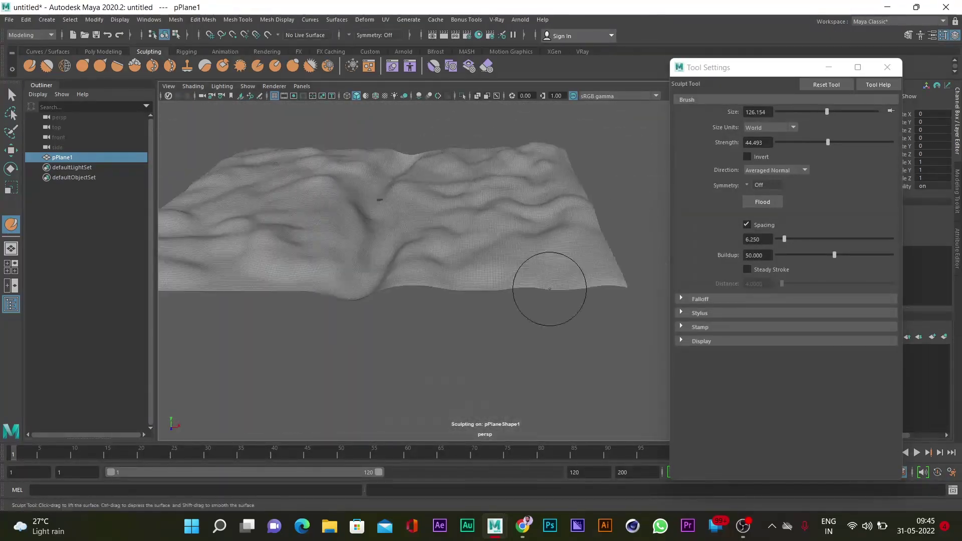
alt+middle_drag(550, 289, 532, 239)
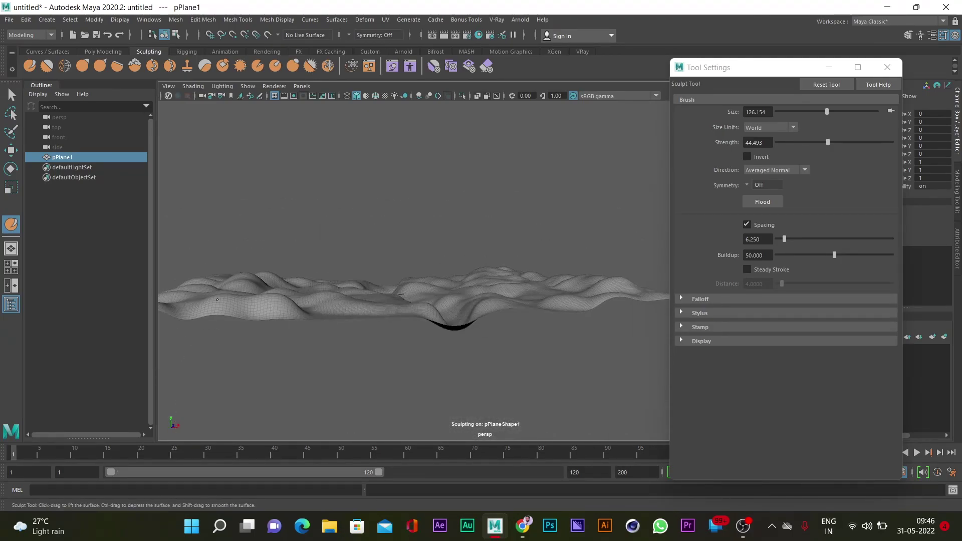
mouse_move(217, 300)
alt+mouse_down()
mouse_move(444, 271)
mouse_move(386, 215)
mouse_move(350, 232)
mouse_move(479, 300)
mouse_move(537, 258)
mouse_move(343, 290)
alt+mouse_up()
key(shift+f)
mouse_move(475, 291)
alt+mouse_down()
mouse_move(430, 232)
mouse_move(369, 270)
mouse_move(395, 159)
mouse_move(400, 268)
mouse_move(412, 232)
mouse_move(370, 213)
mouse_move(522, 295)
mouse_move(513, 238)
alt+mouse_up()
- Connect a file texture from the forest_ground_04_8k folder to the terrain material's diffuse colour
key(w)
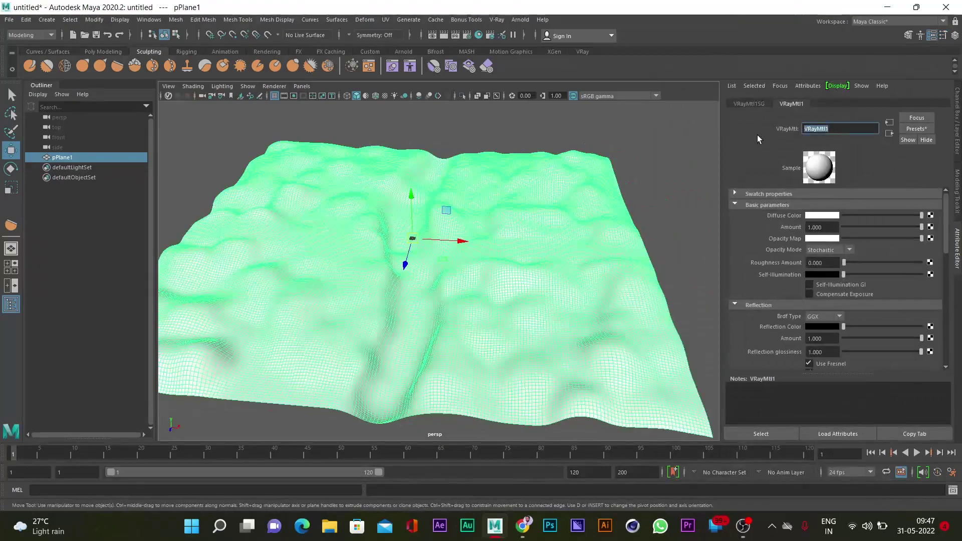
click(931, 215)
click(351, 241)
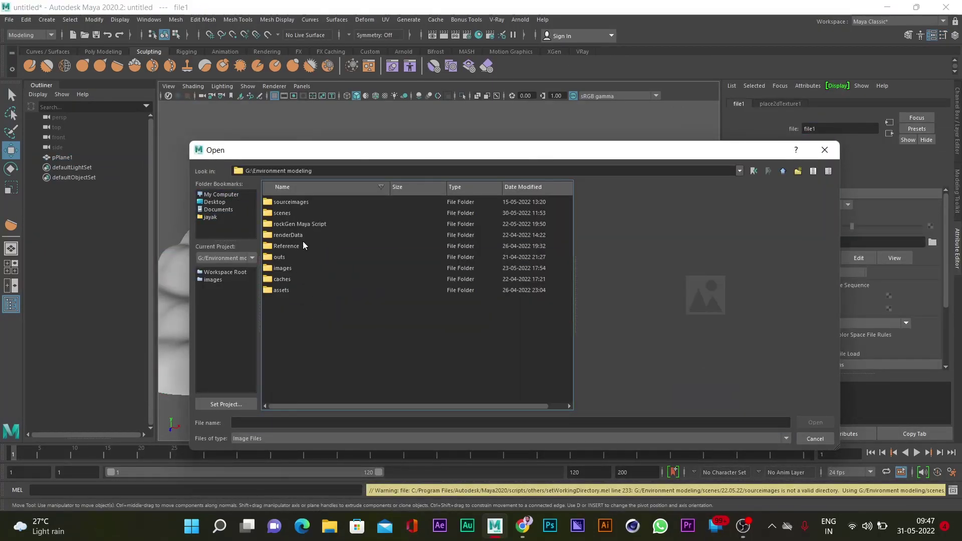
click(326, 224)
double_click(301, 268)
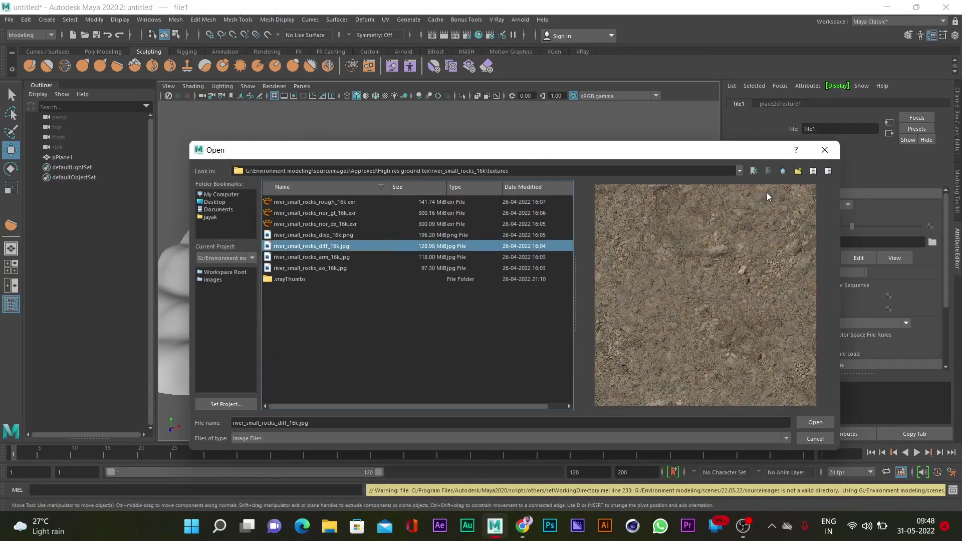
click(783, 171)
click(783, 171)
click(783, 171)
click(783, 170)
double_click(357, 245)
double_click(356, 246)
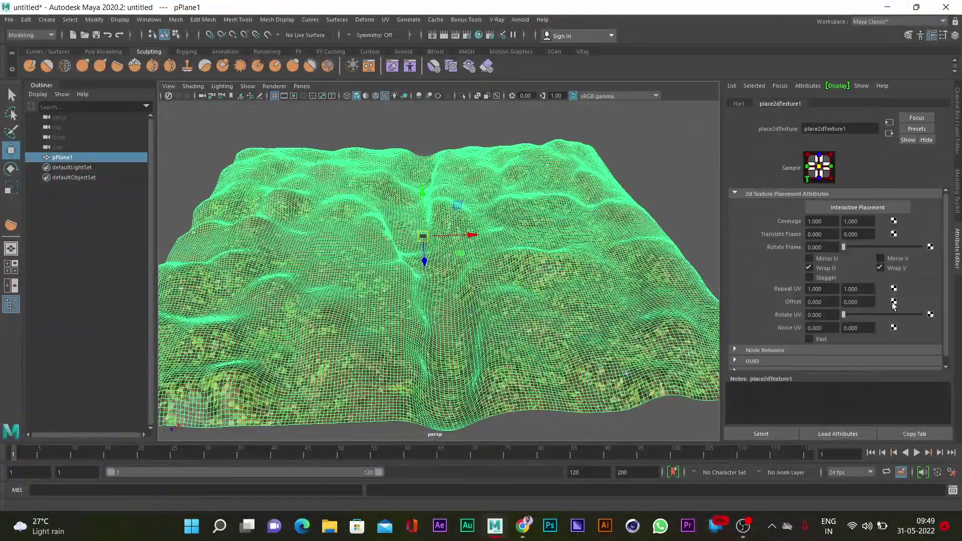
- Inspect the textured terrain, then hide the terrain plane with Ctrl+H
click(376, 269)
scroll(498, 258, down, 5)
scroll(567, 291, up, 10)
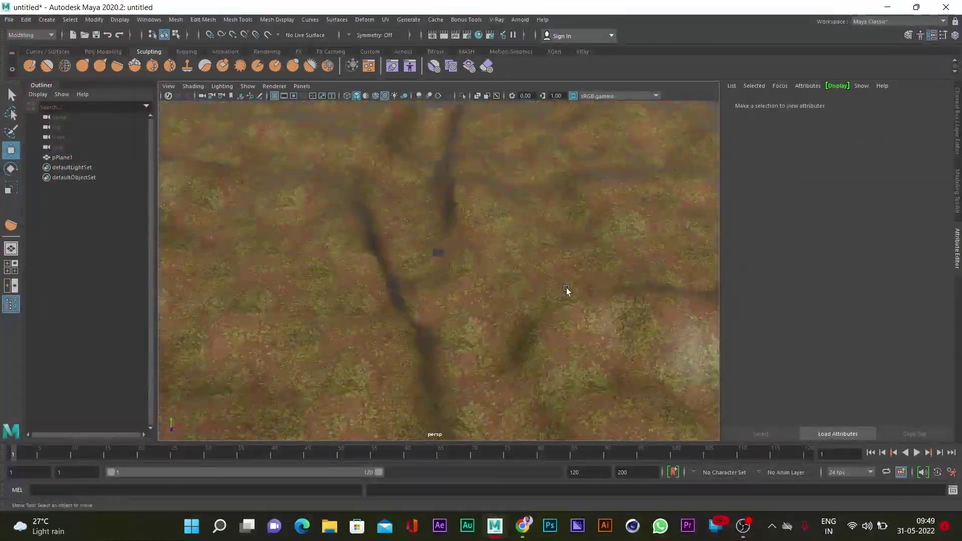
click(566, 291)
scroll(567, 291, down, 5)
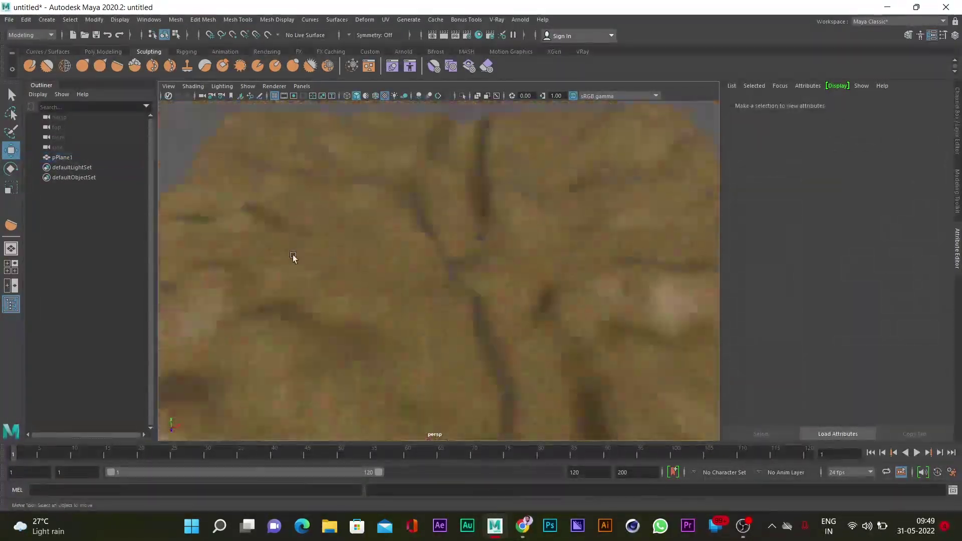
alt+drag(293, 255, 519, 264)
click(518, 265)
key(ctrl+h)
- Create a new plane with 1024 subdivisions and set the ocean Resolution to 1024
click(117, 66)
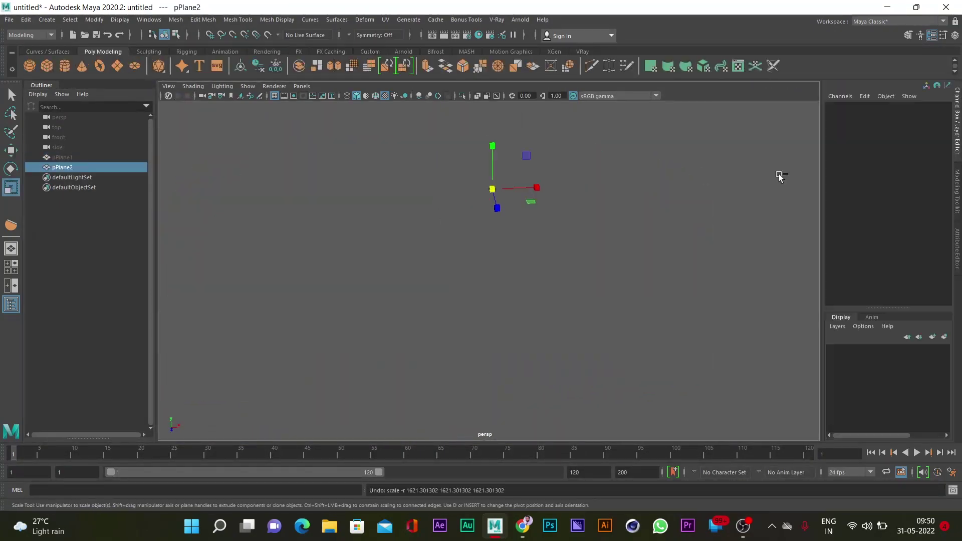
text(r4)
key(Return)
key(w)
key(f)
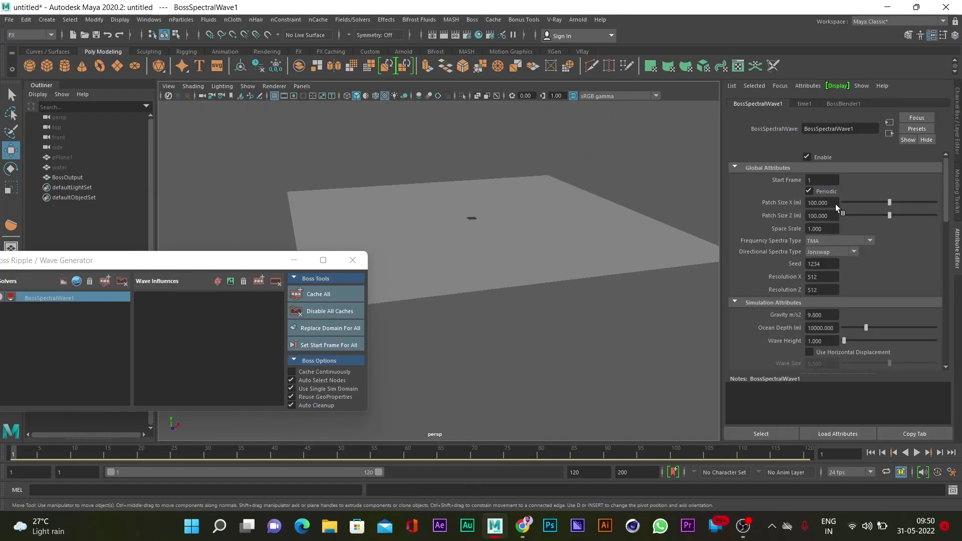
text(1024)
key(Return)
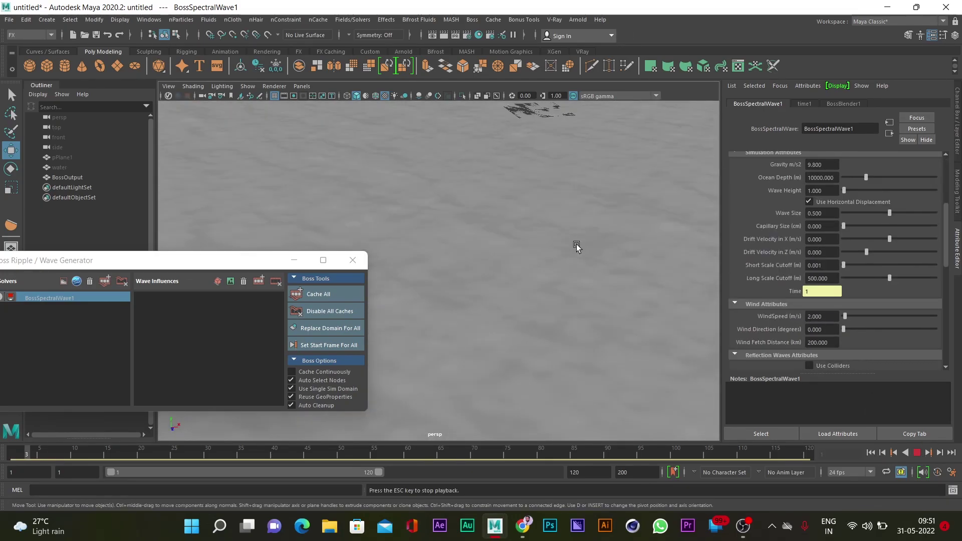
- Play the Boss ocean wave animation and adjust the Cusp Min foam value
click(873, 454)
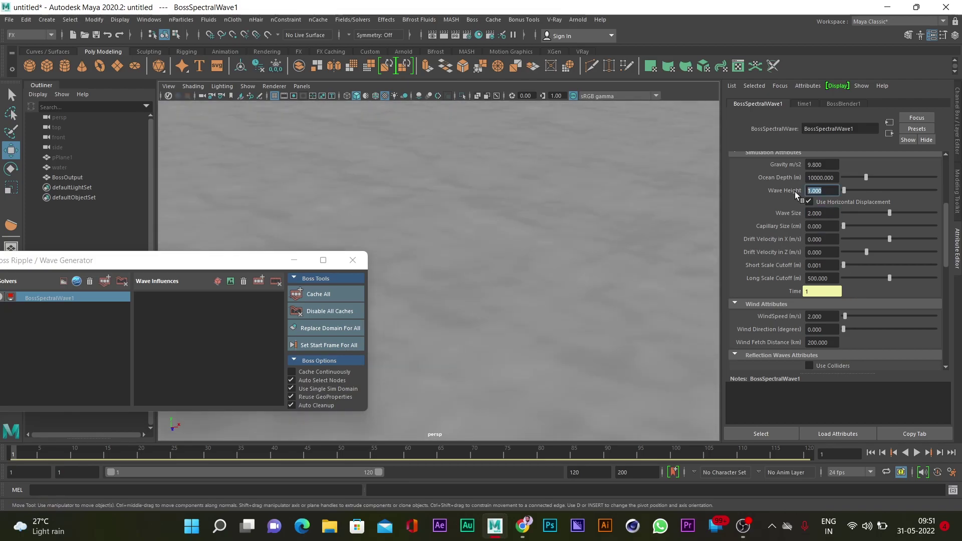
text(2.000)
click(917, 453)
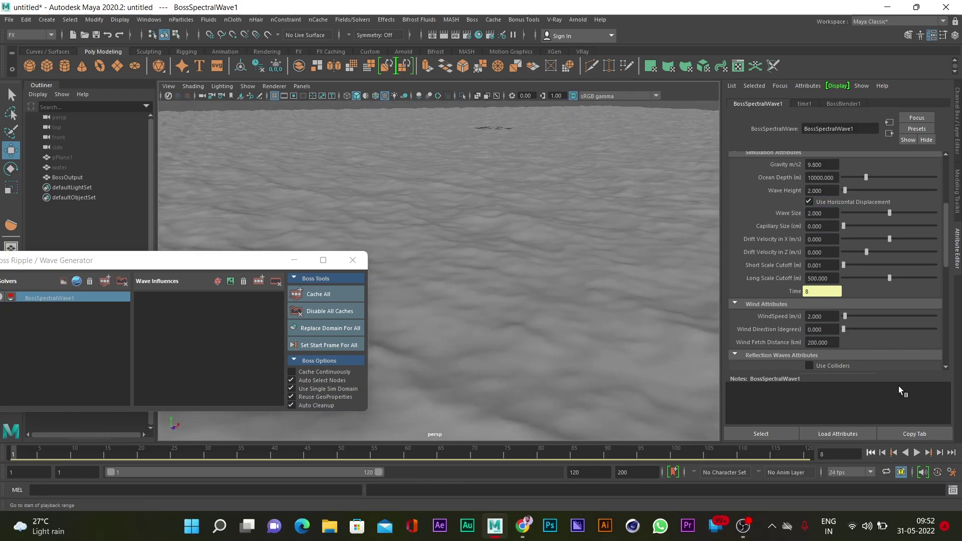
scroll(793, 335, down, 10)
double_click(822, 288)
text(0.)
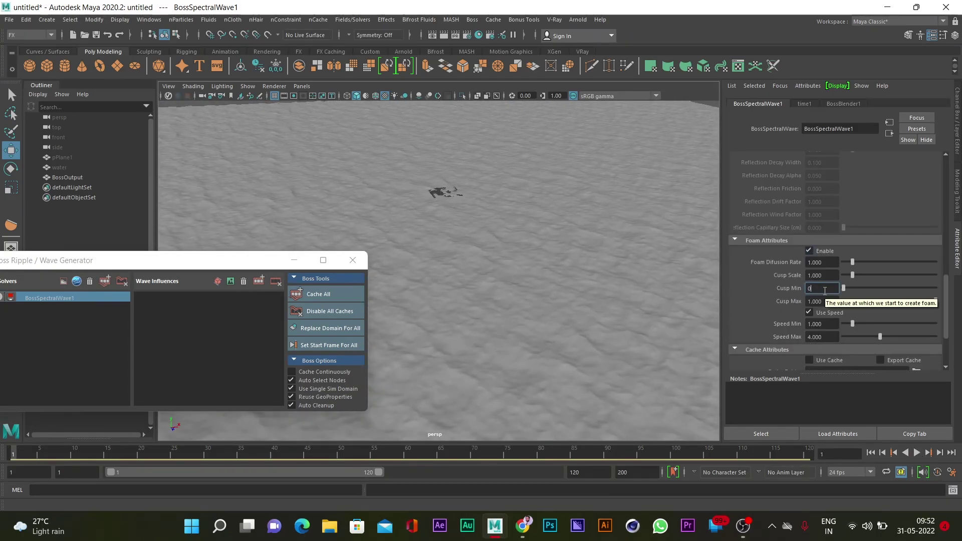
scroll(485, 222, down, 3)
drag(57, 260, 539, 170)
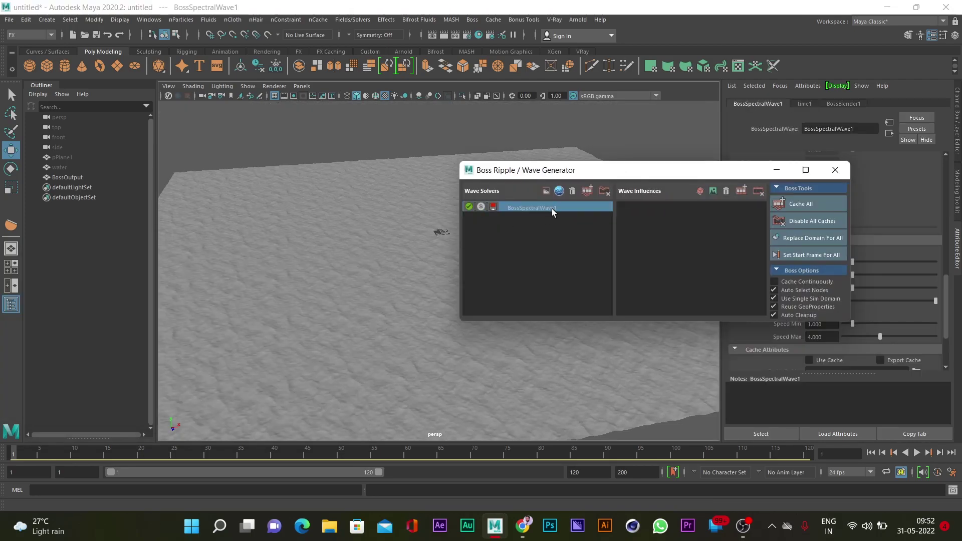
drag(686, 171, 591, 178)
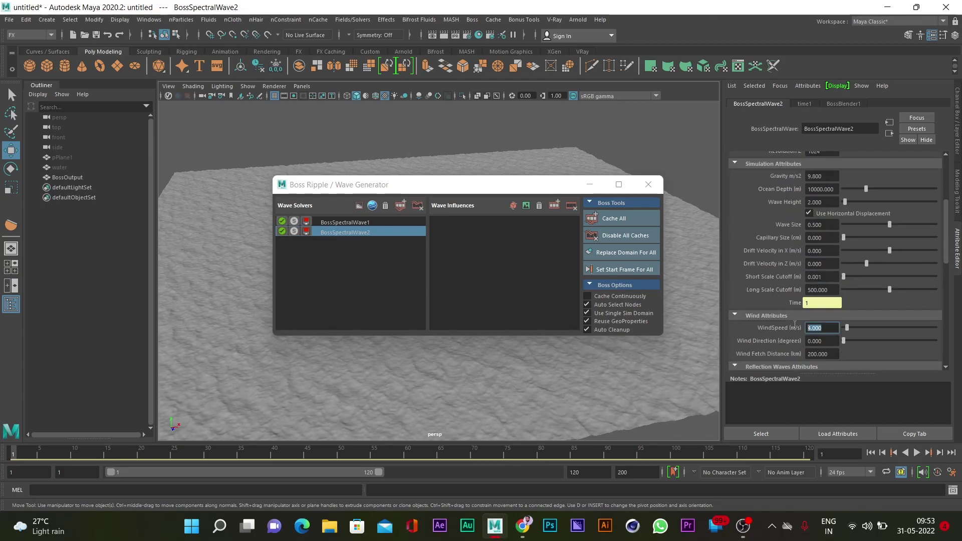
mouse_move(551, 184)
mouse_down()
mouse_move(332, 252)
mouse_move(256, 303)
mouse_up()
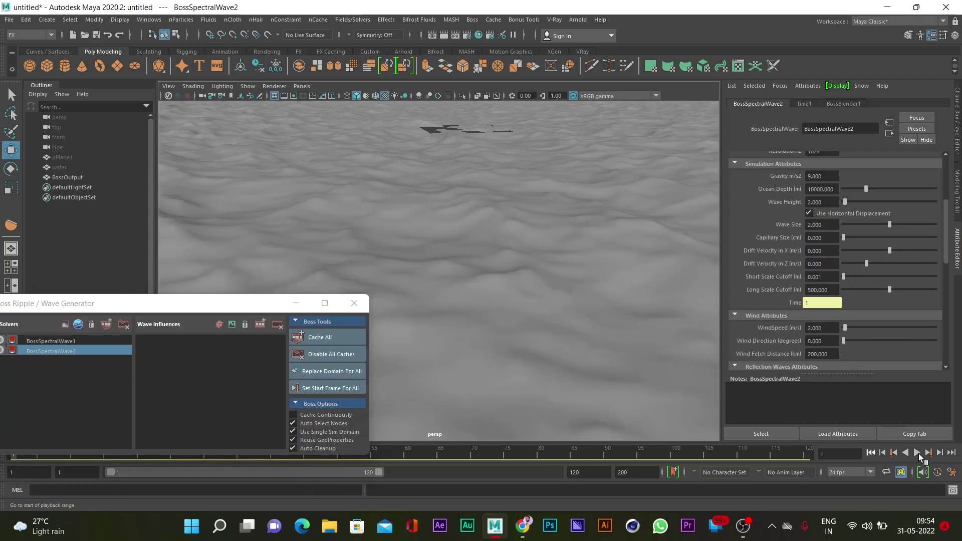
- Stop playback and assign a new V-Ray material to the BossOutput ocean mesh
click(910, 460)
click(627, 365)
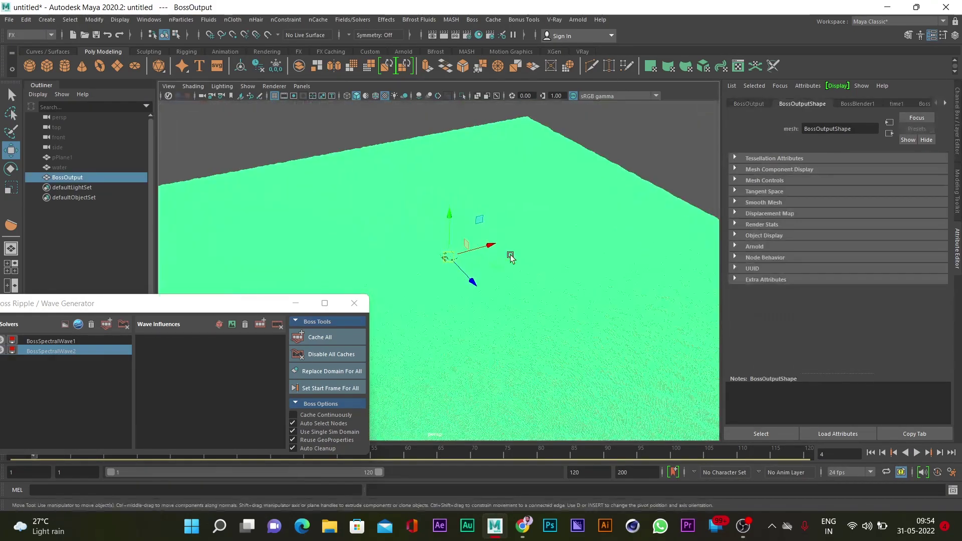
right_drag(511, 253, 511, 311)
click(412, 384)
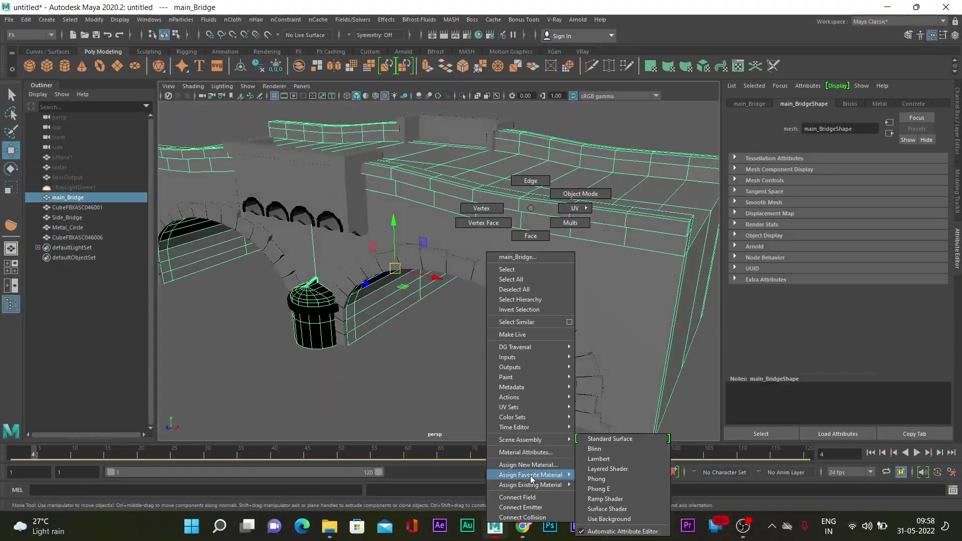
- Drag concrete_floor_02_diff_2k.jpg and concrete_floor_02_Nor_2k.jpg into the Hypershade graph beside VRayMtl3
click(526, 453)
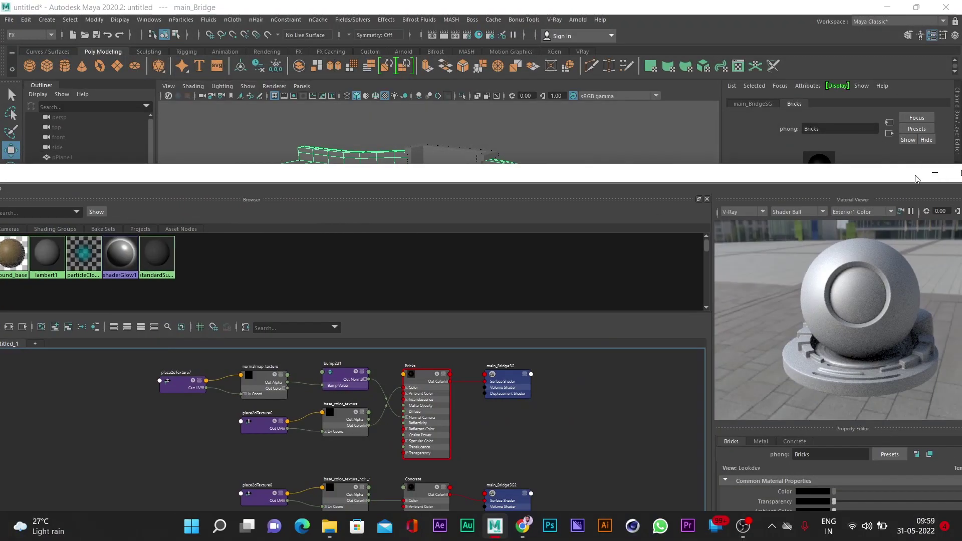
double_click(916, 176)
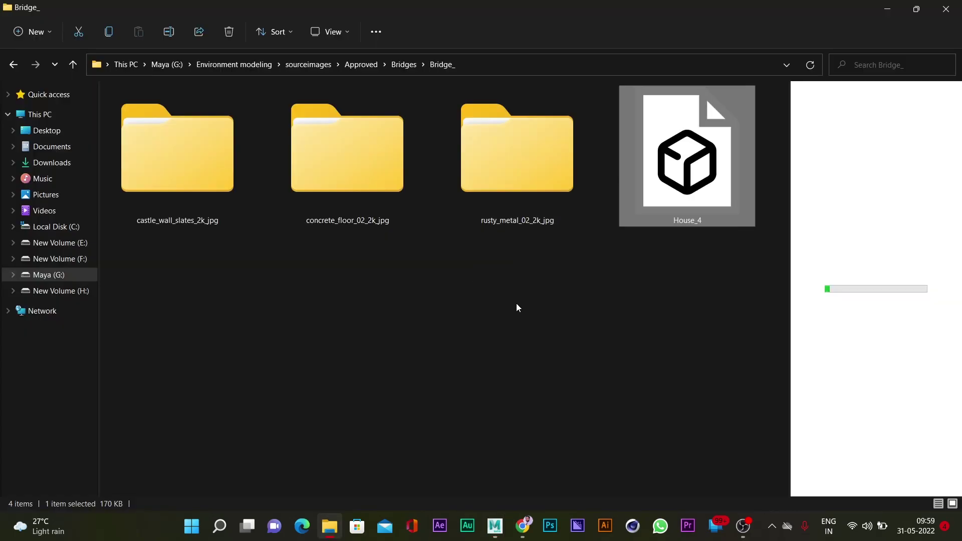
click(343, 120)
drag(479, 117, 531, 437)
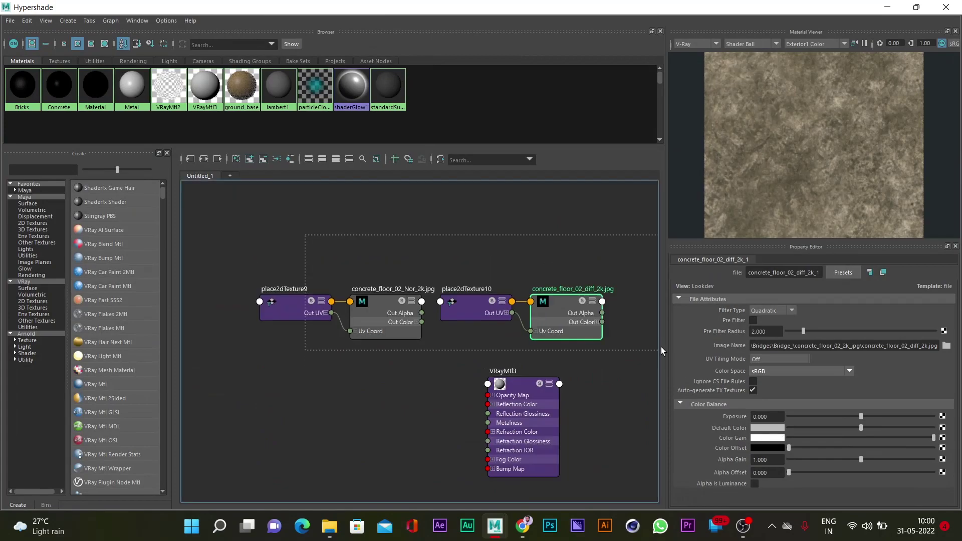
- Wire the normal map to VRayMtl3's Bump Map and connect VRayMtl3 to main_BridgeSG2's surface shader
drag(332, 468, 469, 387)
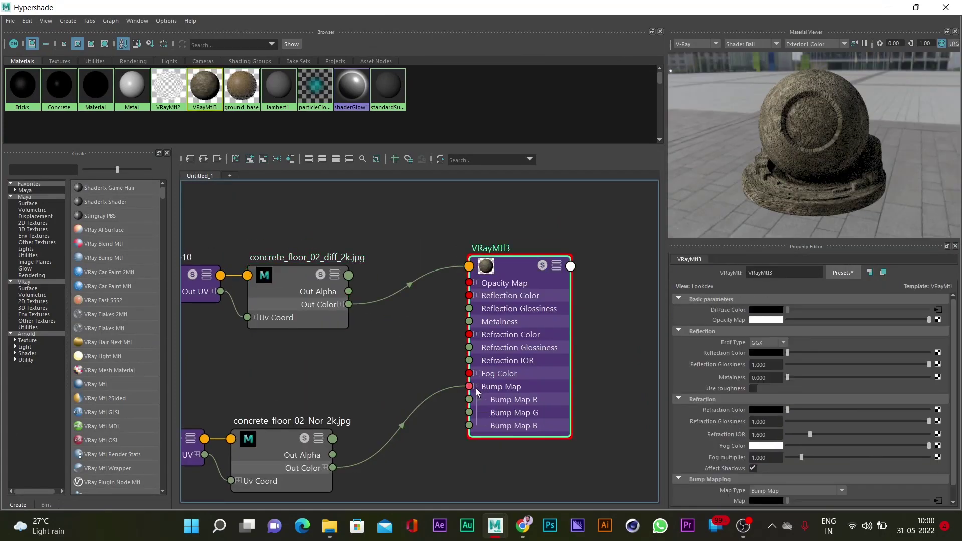
click(501, 281)
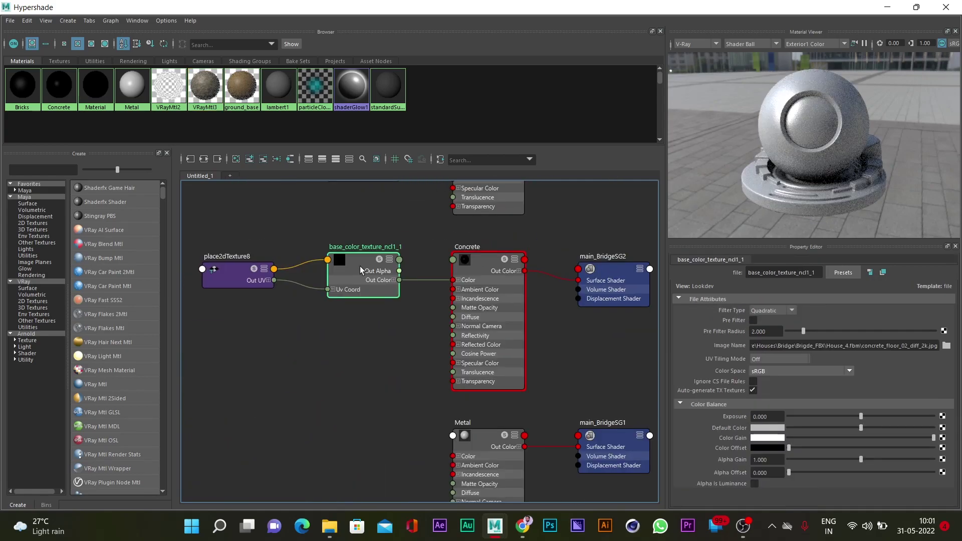
drag(372, 307, 477, 247)
click(430, 198)
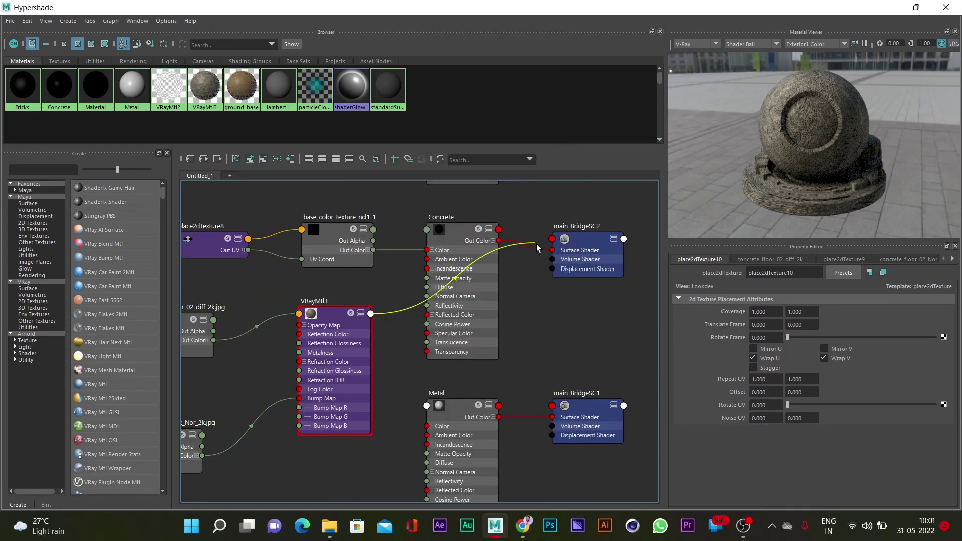
- Maximise the shader editor and open the castle_wall_slates_2k_jpg texture folder
key(super+Down)
click(648, 107)
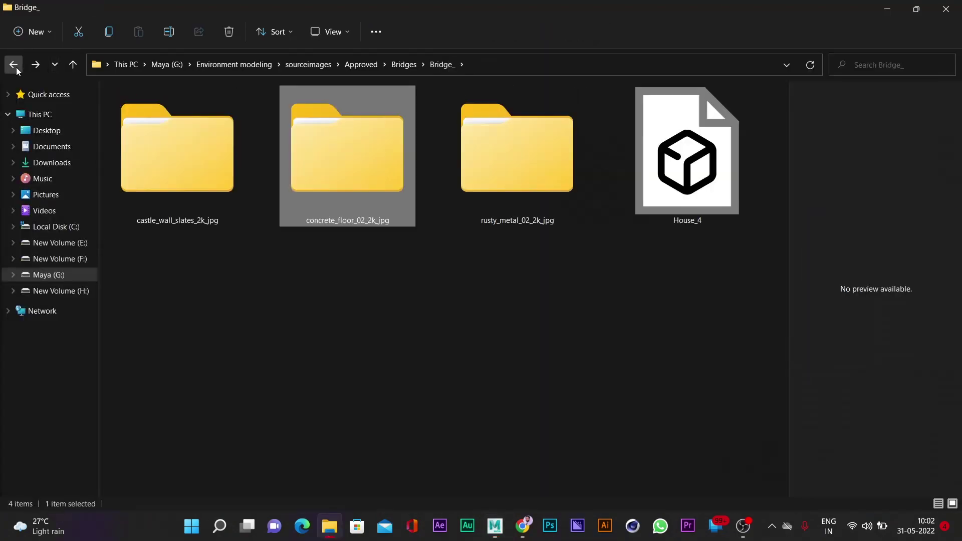
double_click(178, 148)
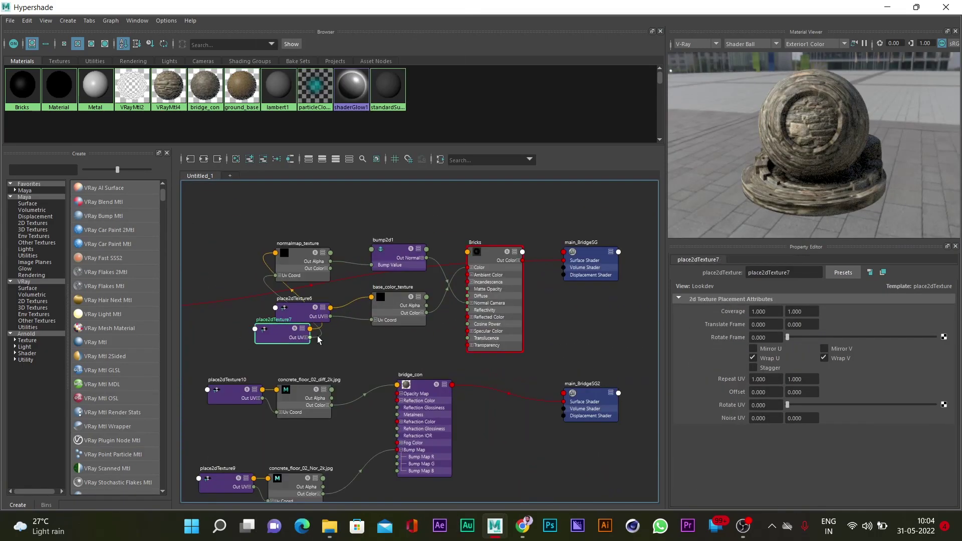
- Wire rusty_metal_02 textures into VRayMtl5's Diffuse and Bump Map, then hide BossOutput and water
click(501, 331)
scroll(507, 337, up, 5)
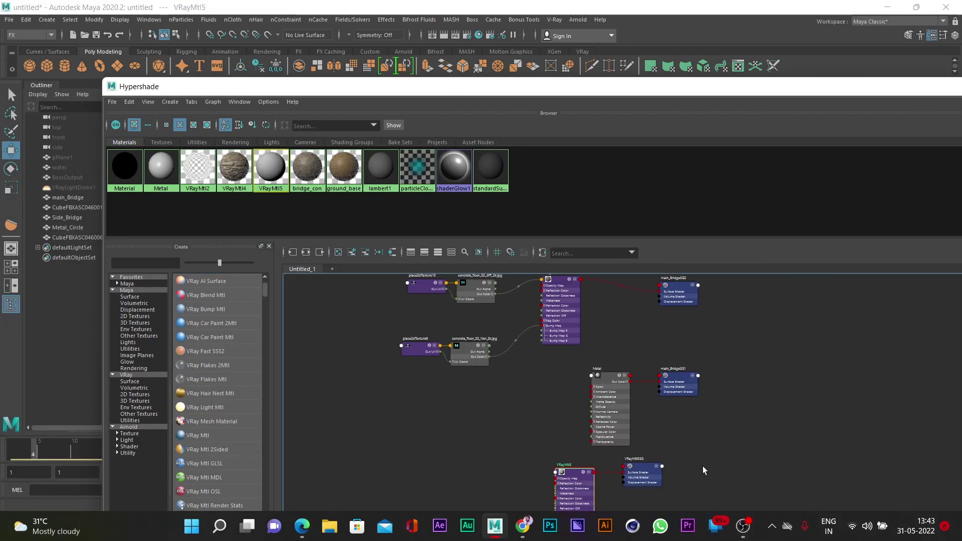
click(330, 526)
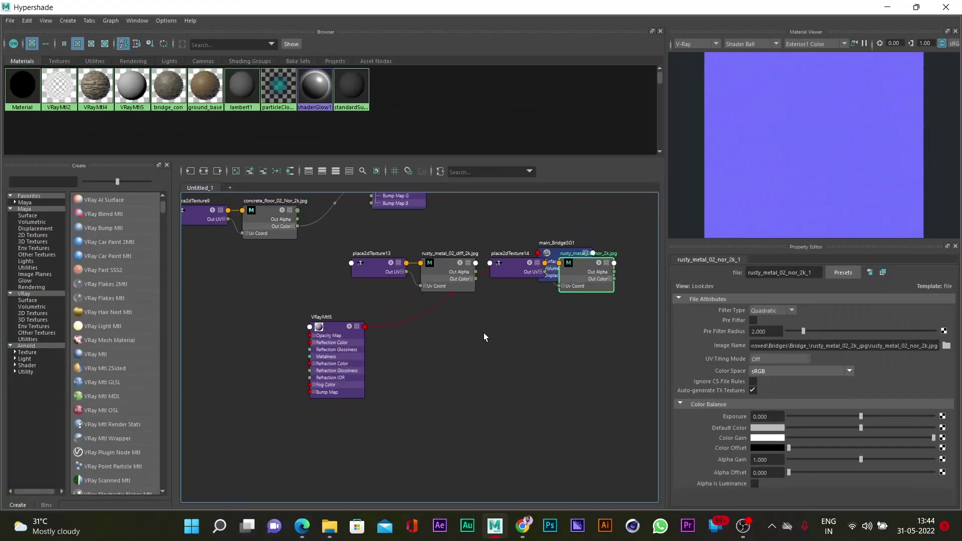
drag(310, 362, 316, 369)
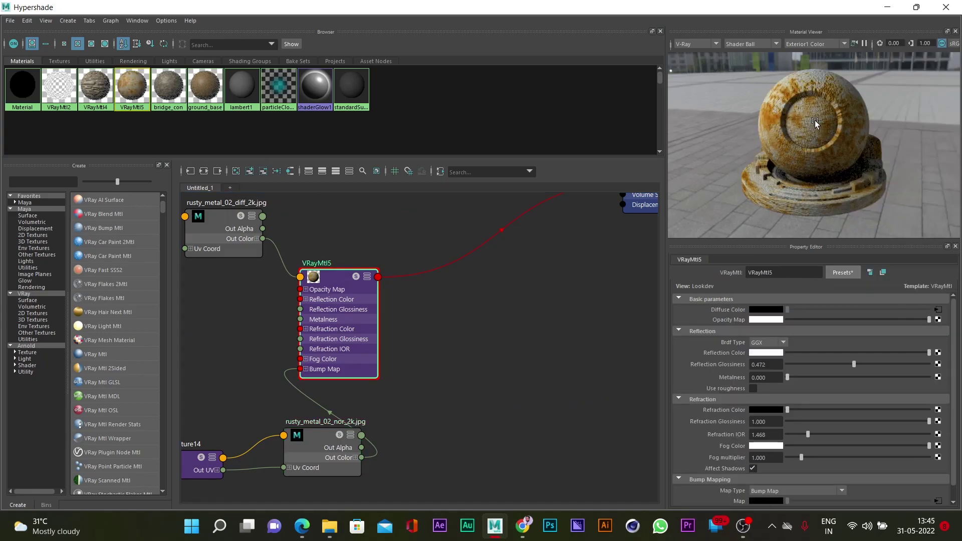
key(a)
click(401, 452)
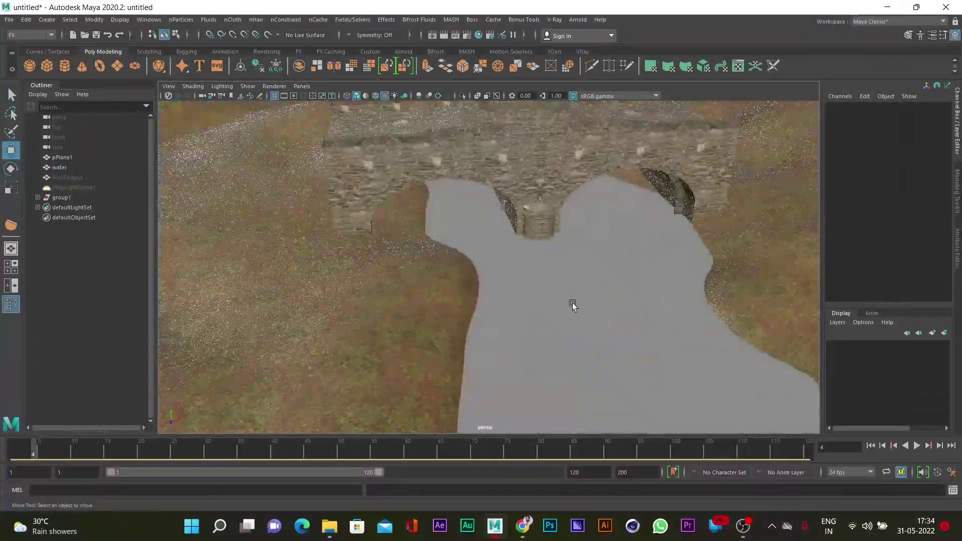
click(81, 178)
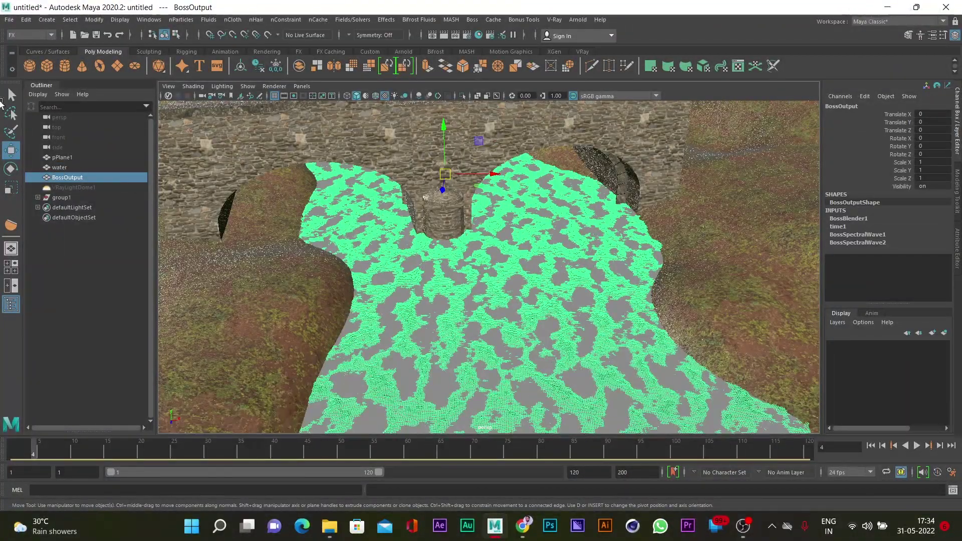
key(ctrl+h)
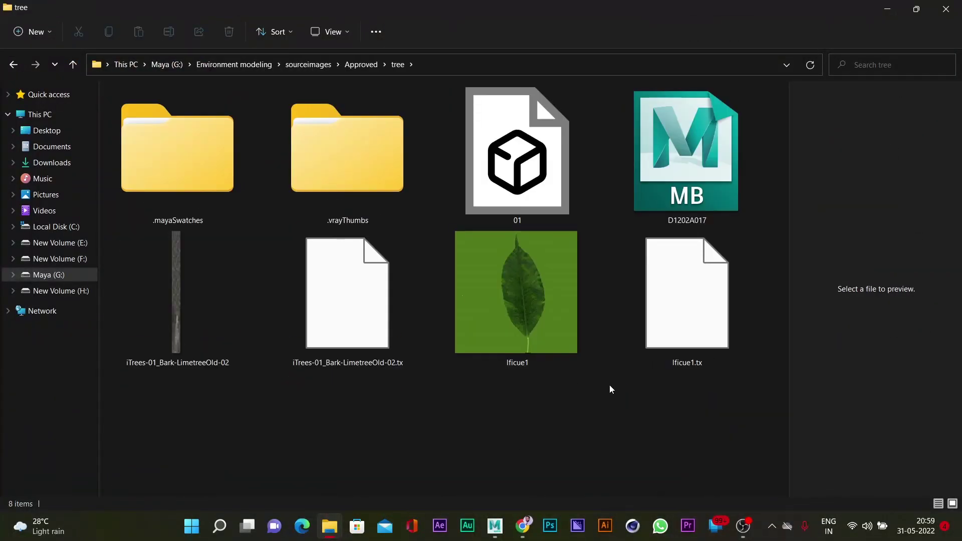
- Step back through the folder history from Approved to the sourceimages folder
key(alt+Left)
double_click(678, 411)
key(alt+Left)
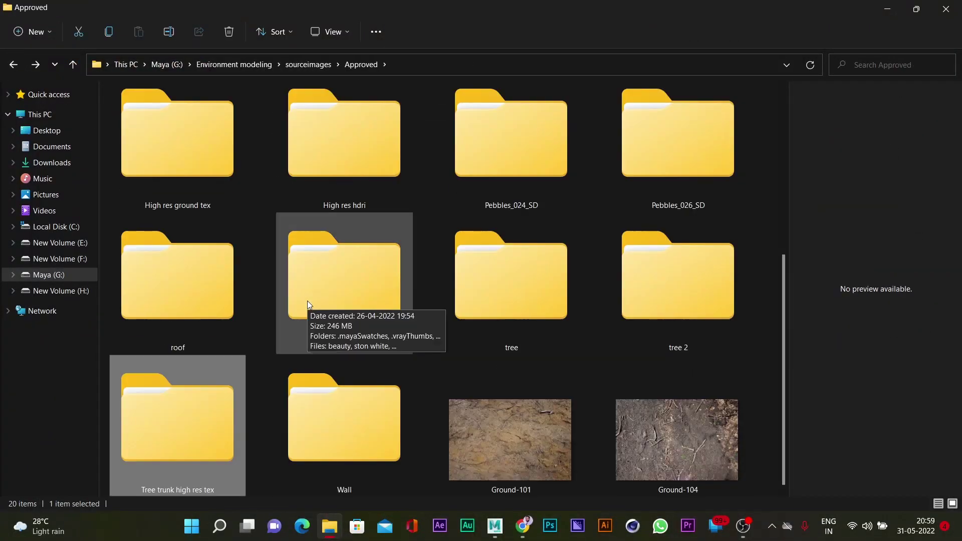
key(alt+Left)
key(alt+Left)
click(13, 64)
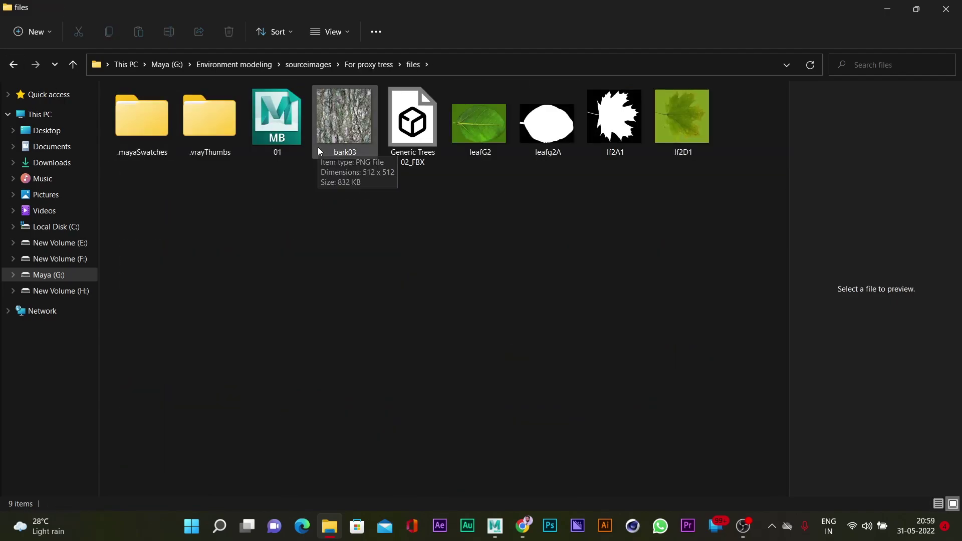
key(alt+Left)
scroll(584, 243, down, 3)
scroll(307, 243, up, 3)
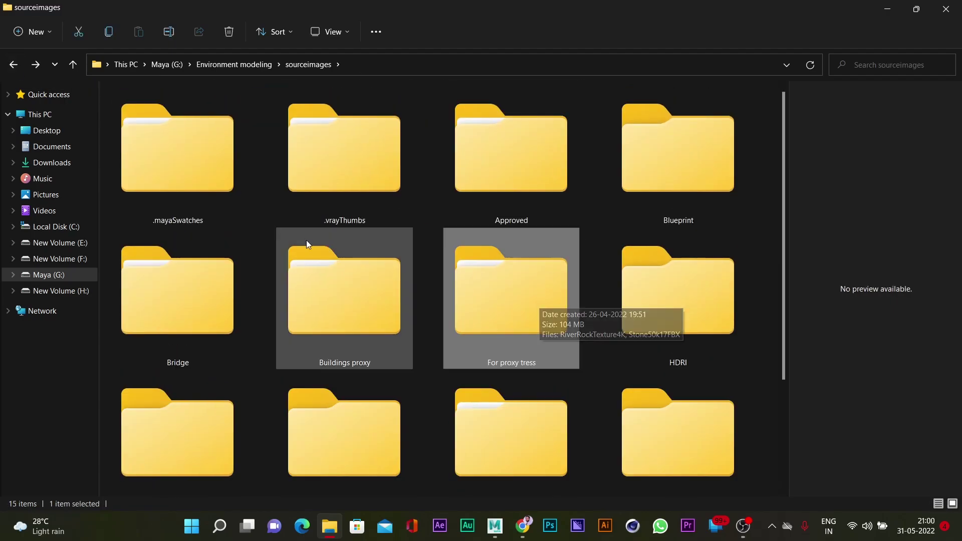
key(alt+Left)
- Open the Tress tree folders and import the Generic Trees 02 FBX model into Maya
double_click(178, 290)
double_click(244, 161)
click(13, 66)
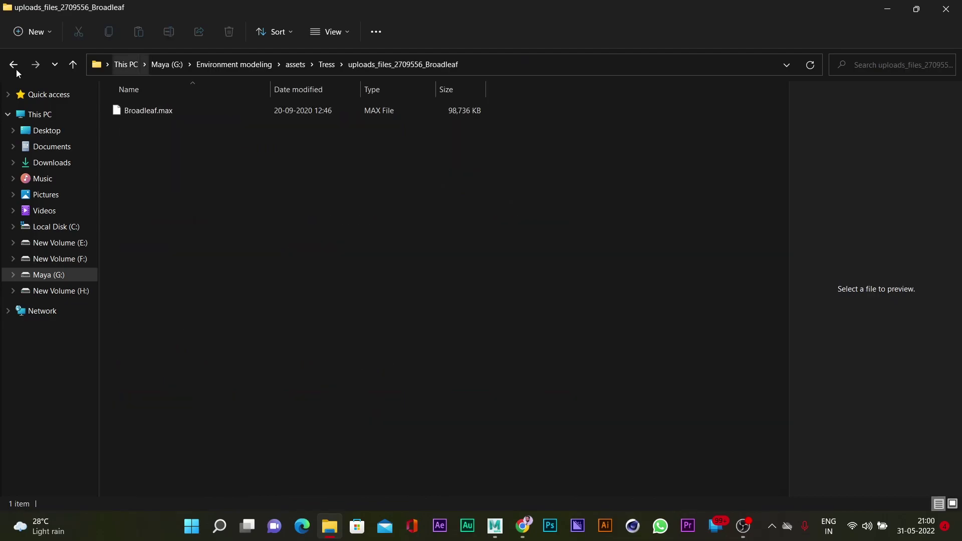
double_click(329, 138)
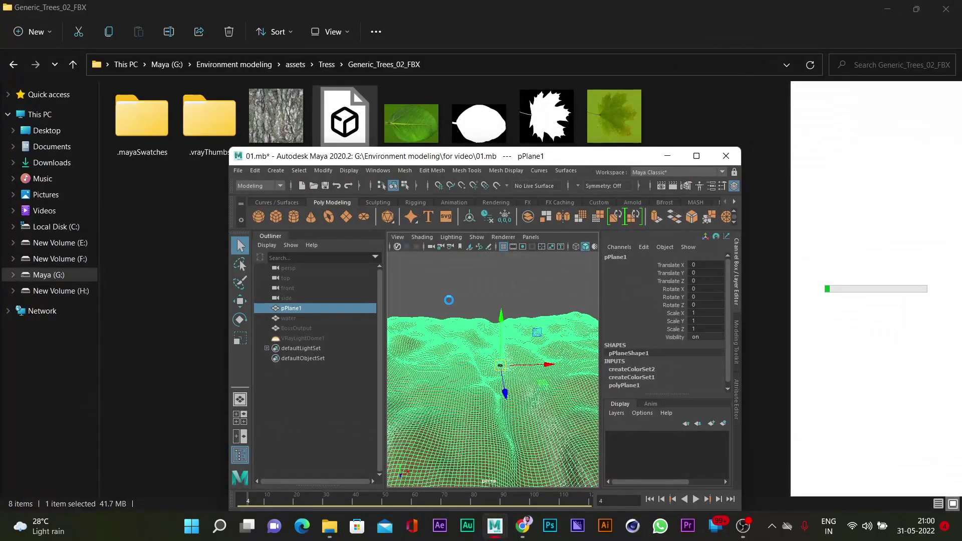
- Change the imported model's material type to VRayMtl and rename it 'tree01_trunk'
scroll(444, 311, up, 5)
scroll(445, 310, up, 3)
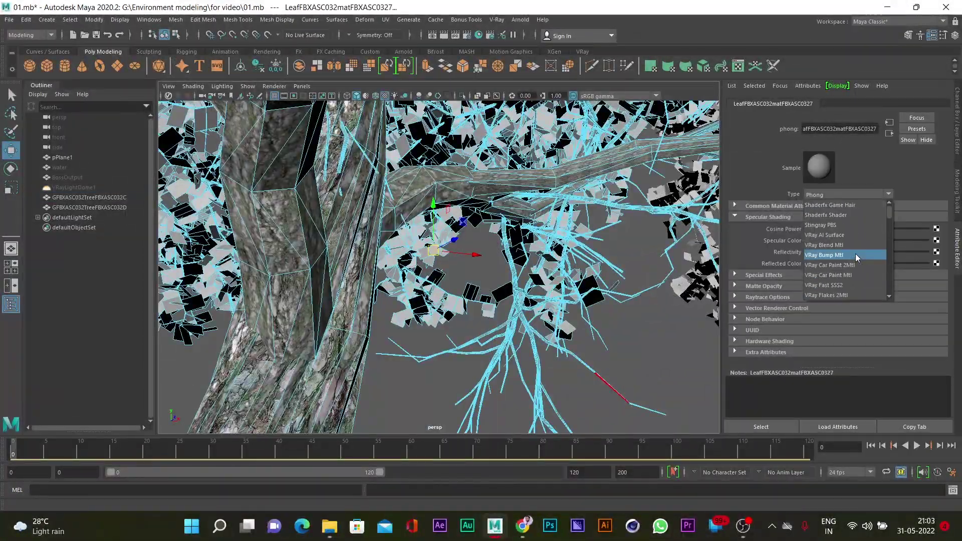
click(856, 255)
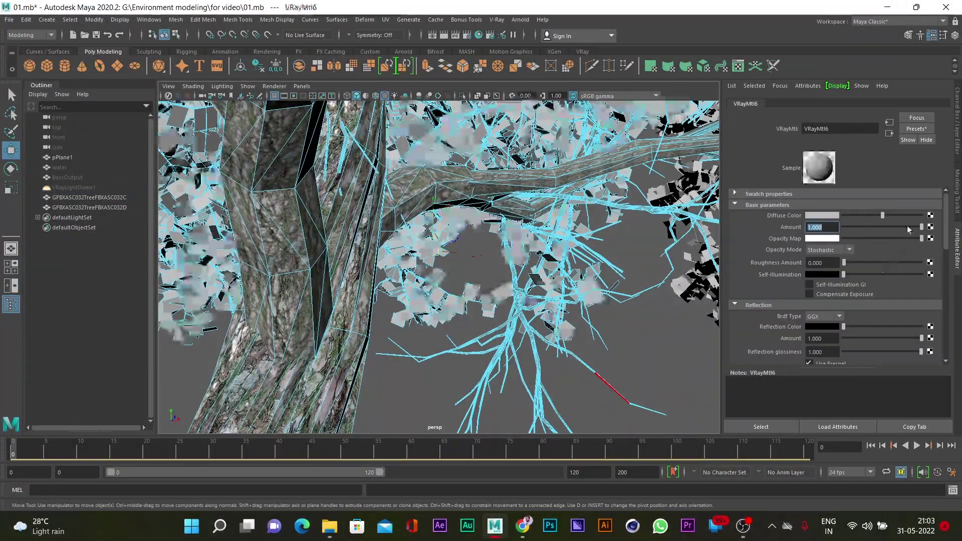
text(tree01_trunk)
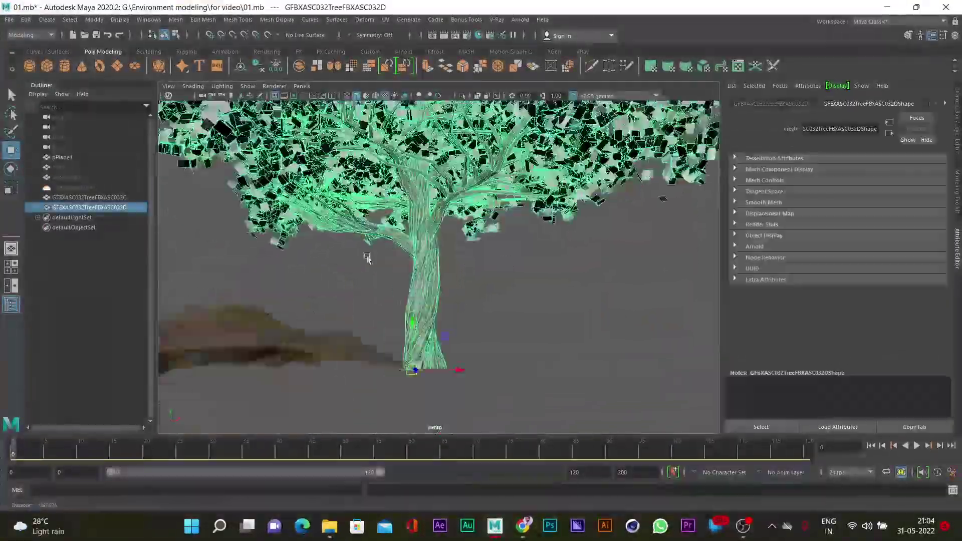
right_drag(578, 243, 594, 300)
- Load the bark diffuse 8k texture and the bark_brown_01_nor_gl_8k.exr normal map for the trunk material
click(594, 300)
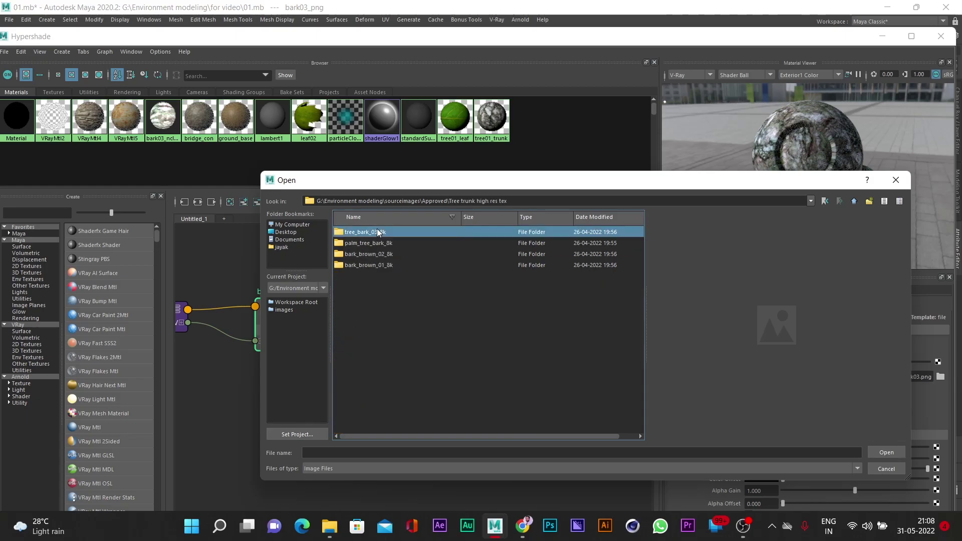
click(403, 277)
click(887, 452)
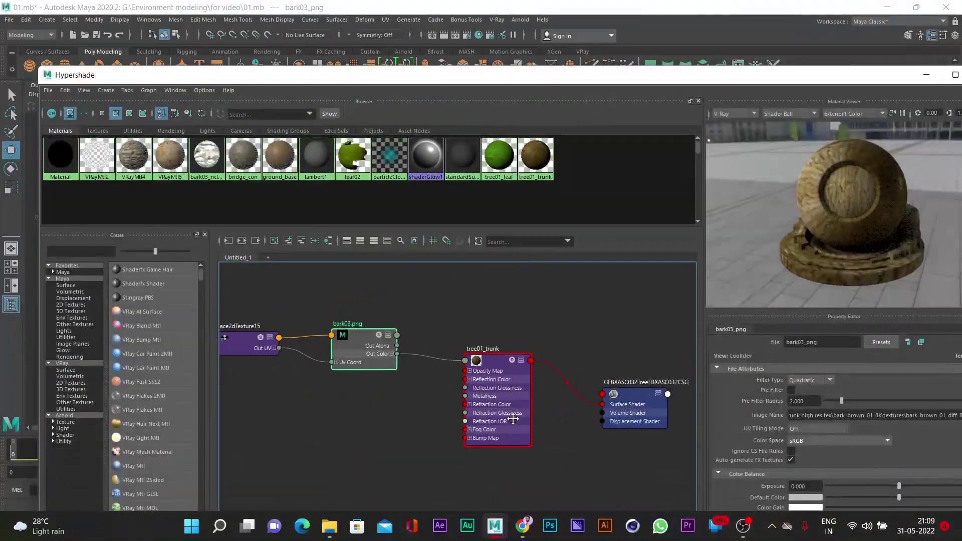
click(873, 416)
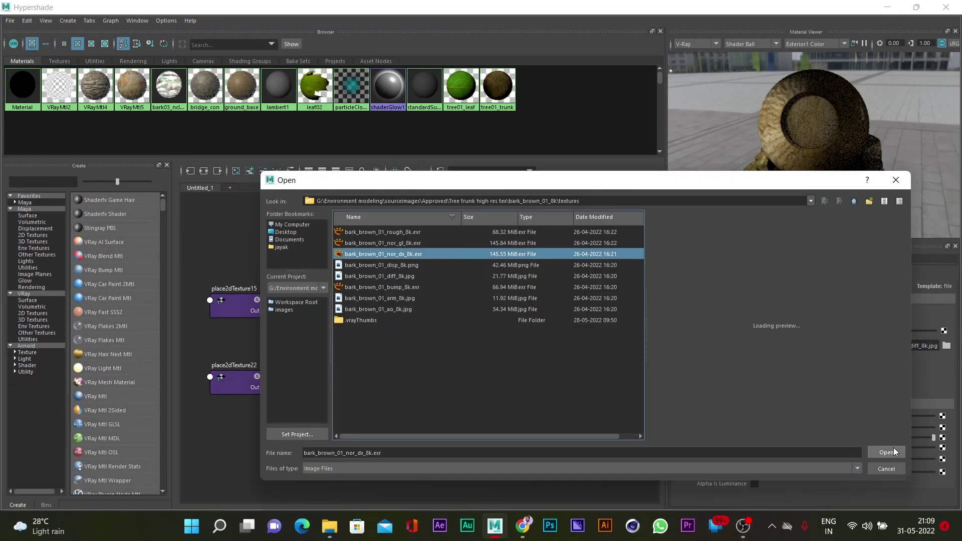
click(414, 244)
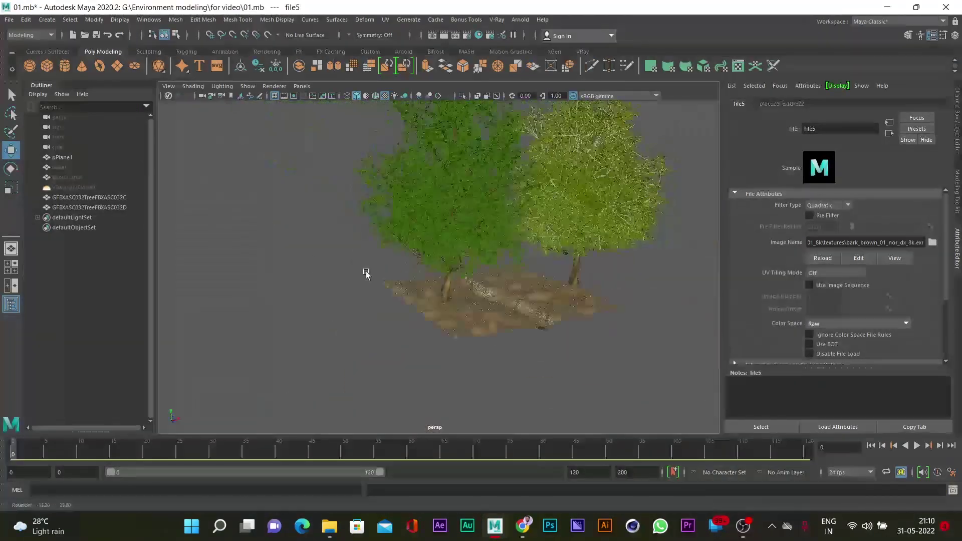
- Bring up the tree's bark03_ncl1_1 material network from its object menu, then dismiss it
click(440, 209)
right_click(439, 210)
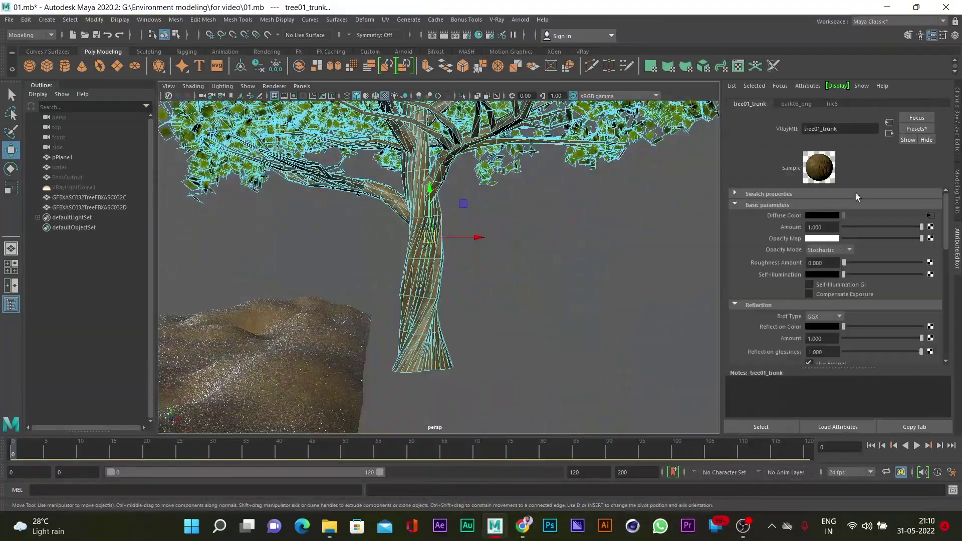
right_click(548, 216)
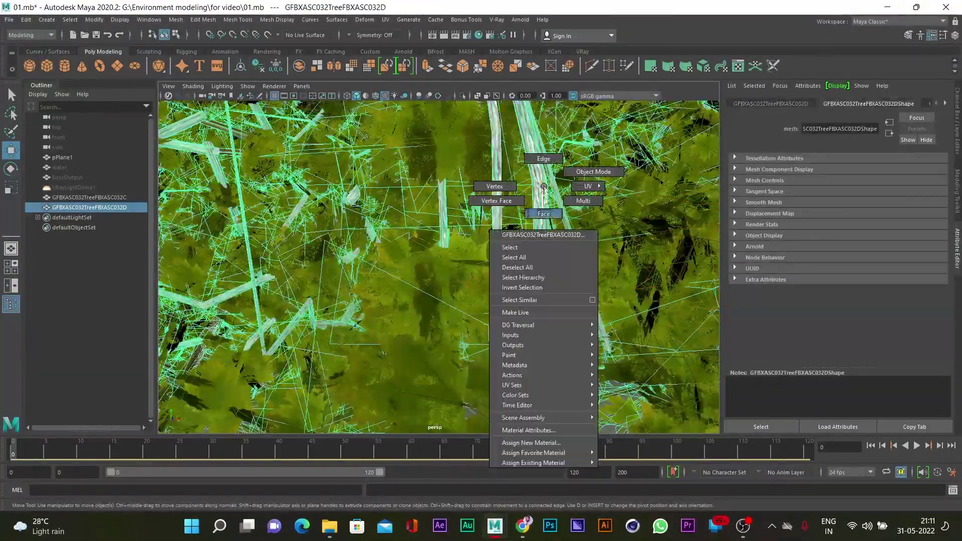
click(516, 454)
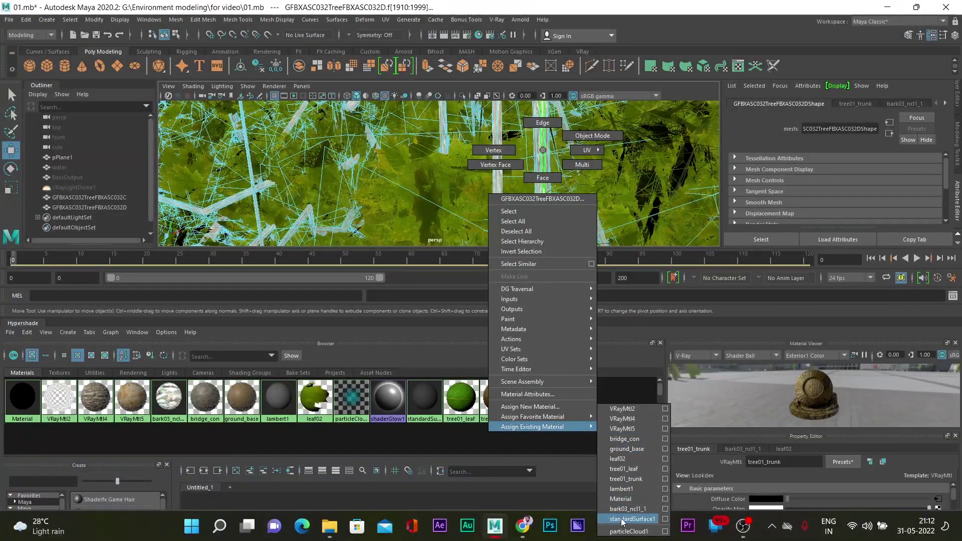
click(621, 520)
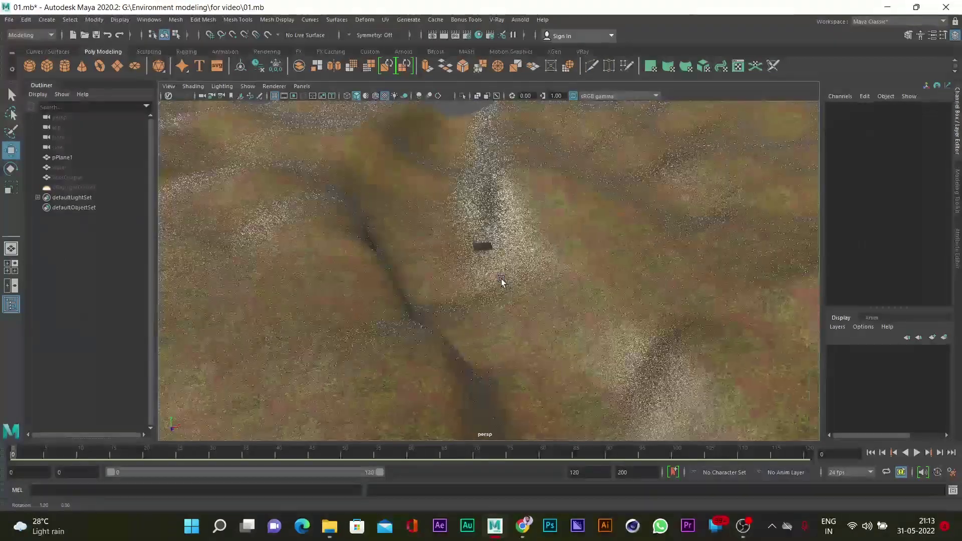
- Import the tree01ba .vrmesh file as a V-Ray proxy named _yellow
click(260, 266)
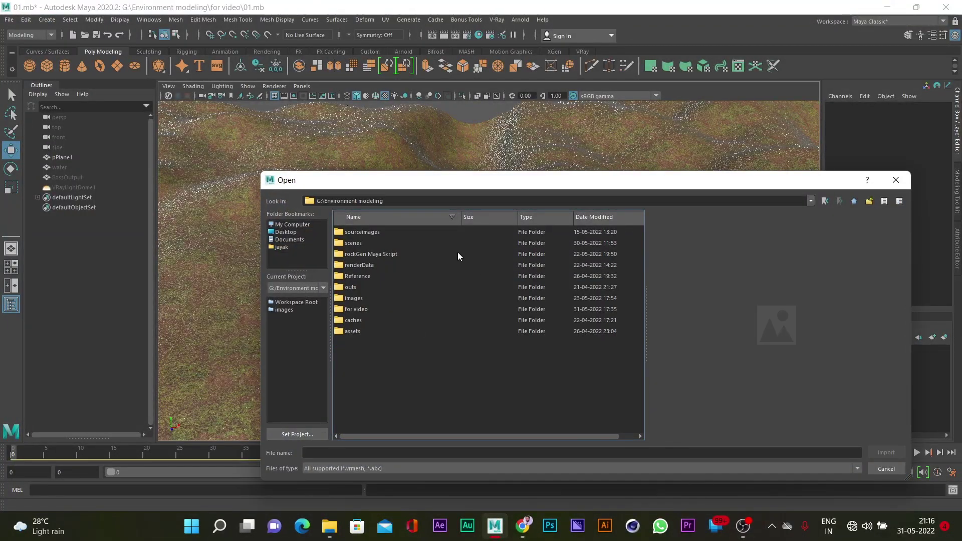
drag(480, 182, 449, 159)
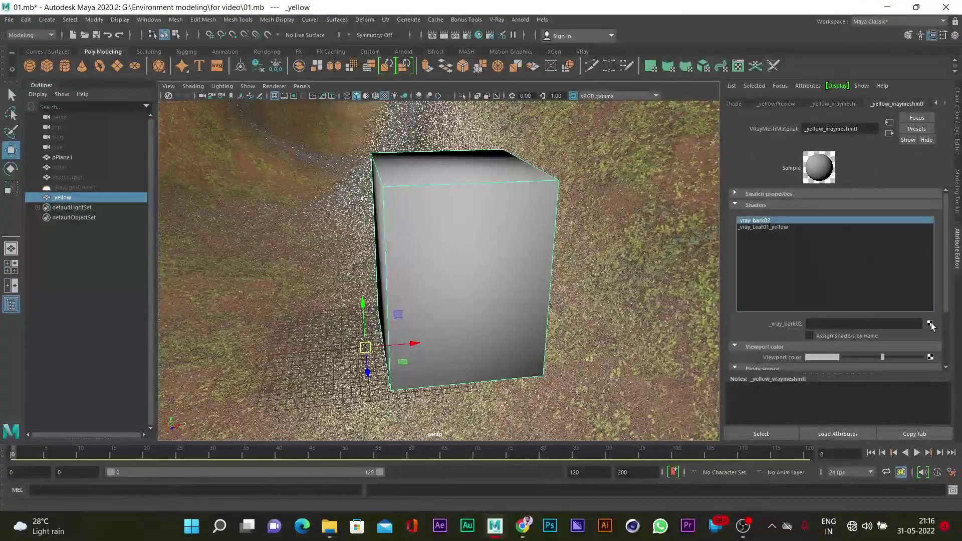
text(tree01ba)
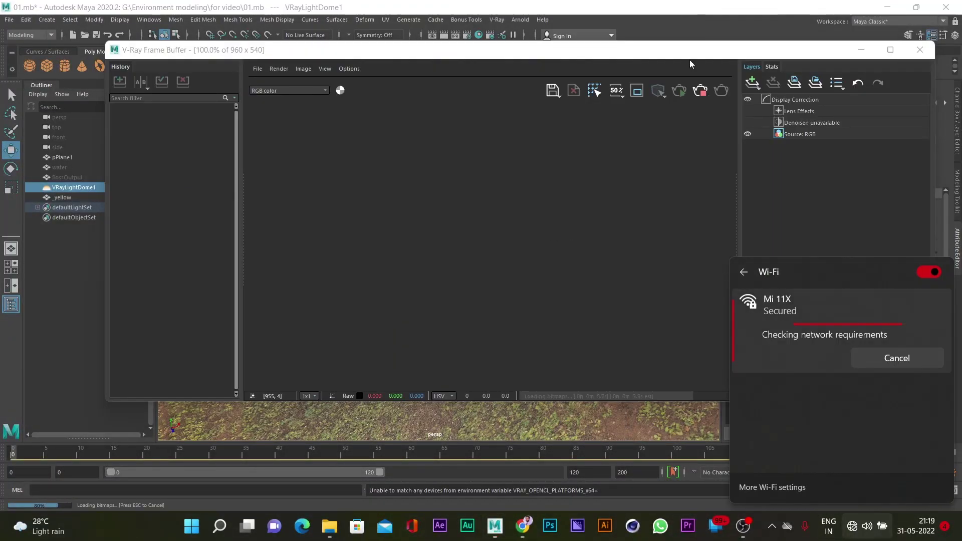
- Move the V-Ray frame buffer aside and orbit to a top view of the tree and light
click(691, 58)
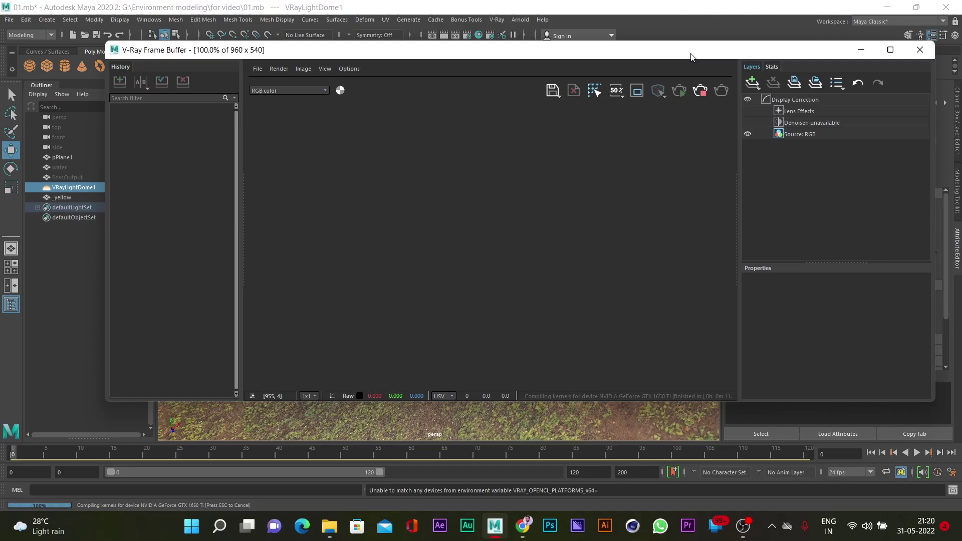
drag(690, 59, 504, 164)
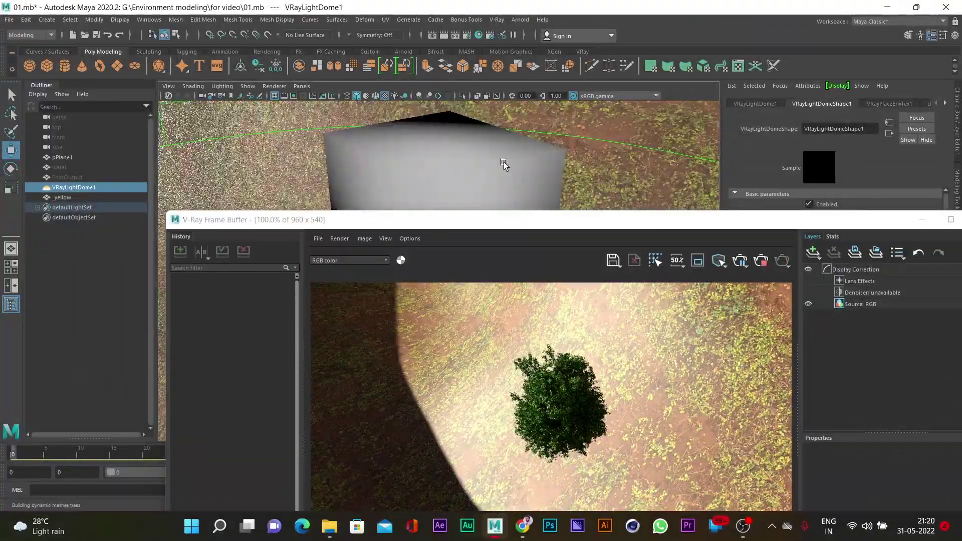
scroll(504, 165, up, 5)
scroll(490, 129, up, 5)
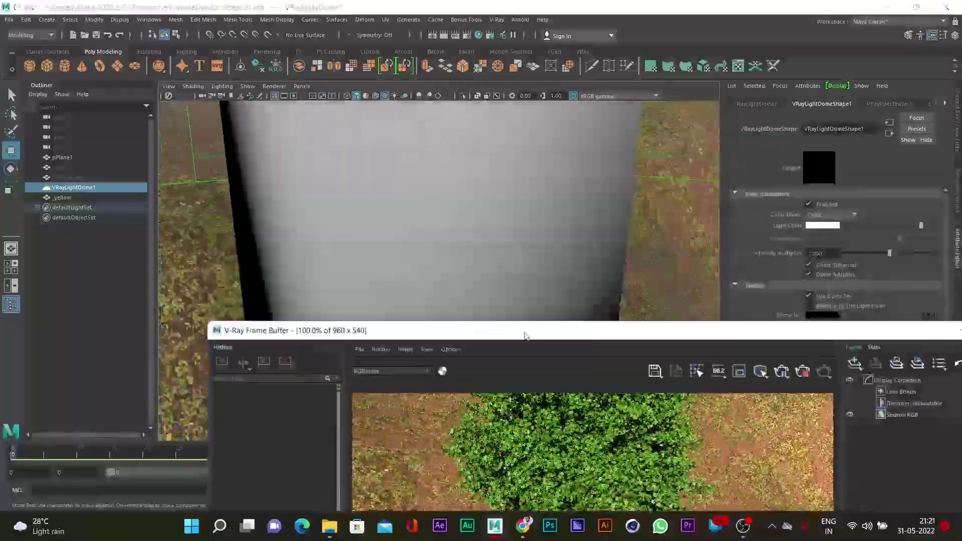
scroll(466, 205, down, 5)
alt+drag(466, 206, 567, 268)
- Select the _yellow tree proxy and create a MASH network from the FX menu set
click(767, 284)
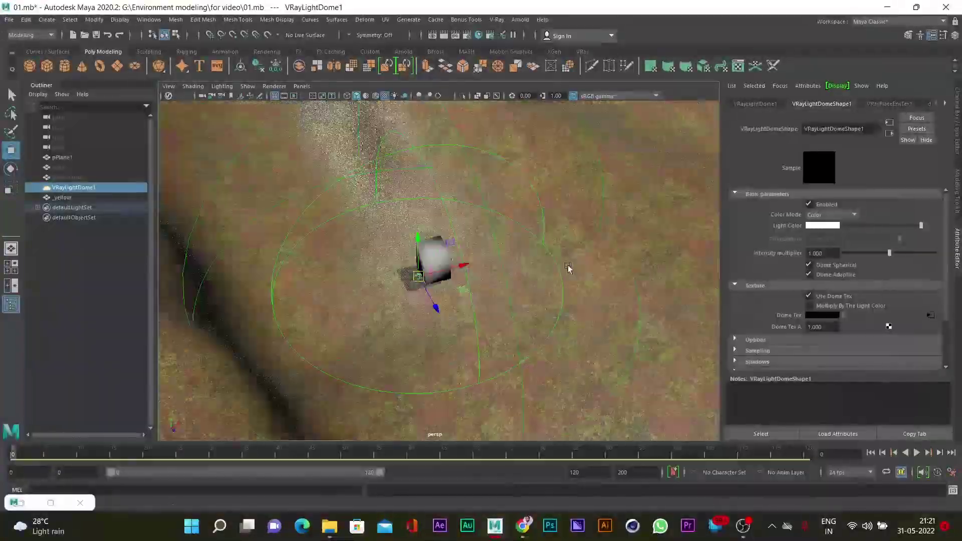
click(431, 261)
key(f)
alt+drag(373, 215, 432, 211)
key(F5)
click(466, 52)
double_click(30, 66)
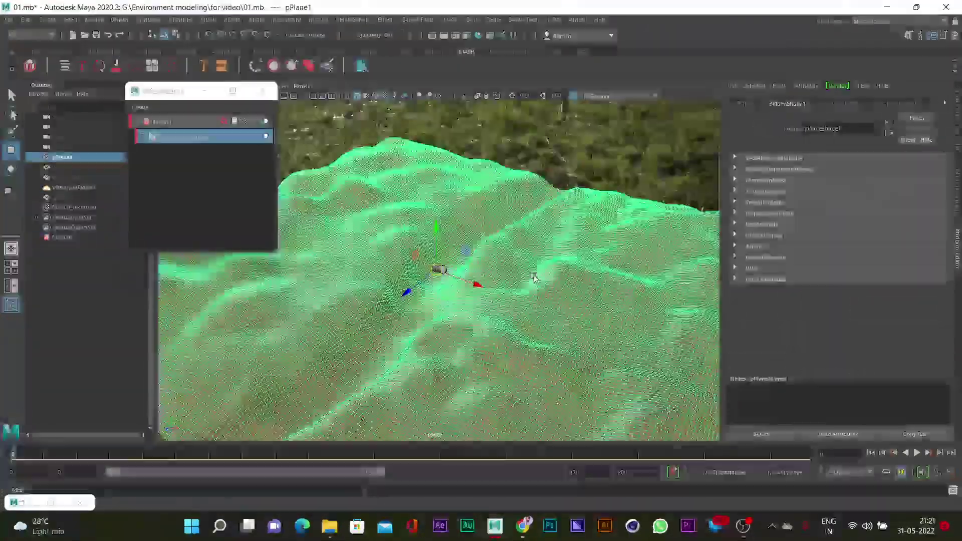
- Rename the terrain plane to ground and select its faces in top view
double_click(62, 157)
text(ground)
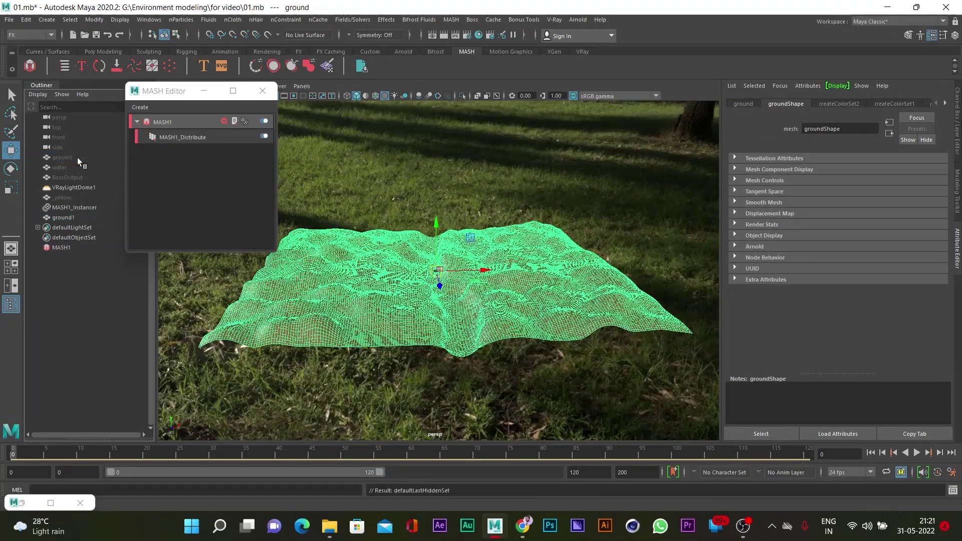
key(space)
key(space)
click(470, 318)
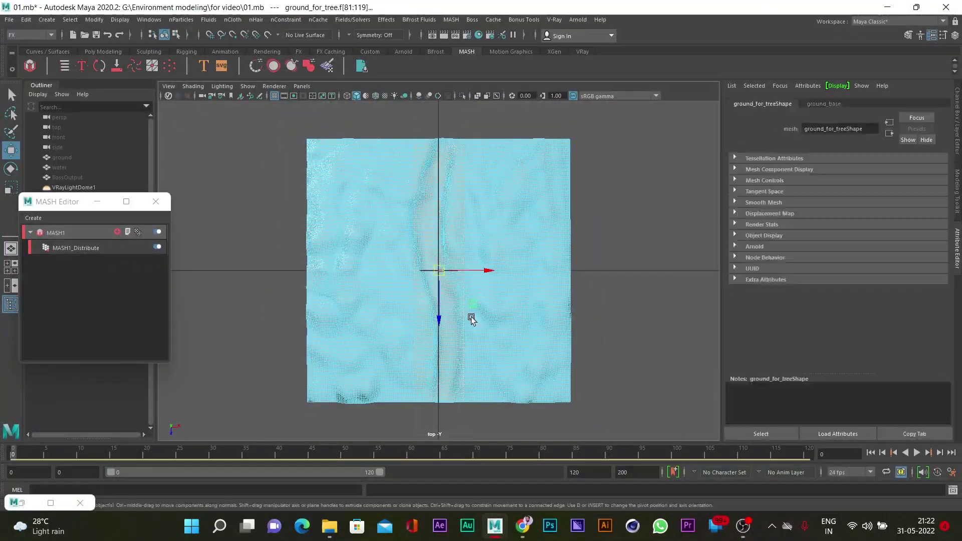
scroll(469, 282, up, 3)
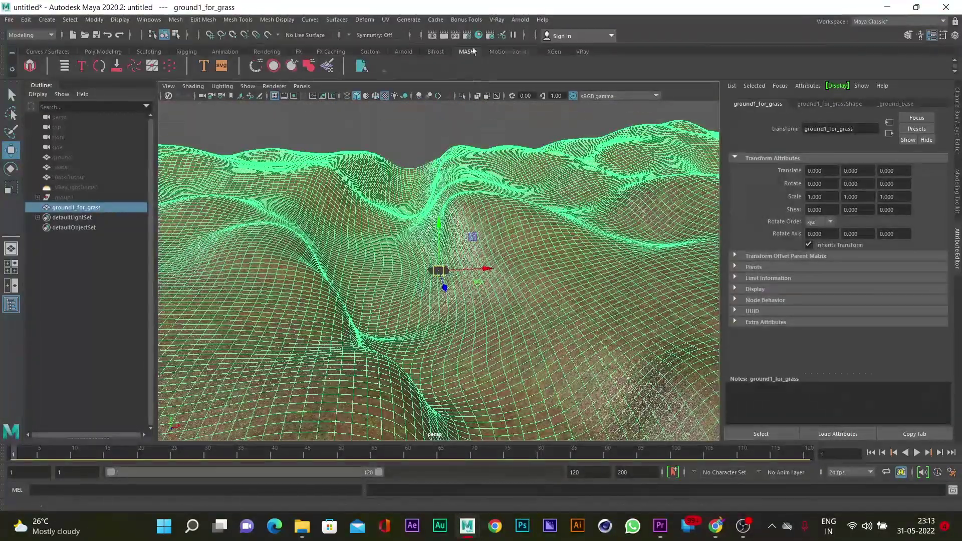
- Add VRayFur to ground1_for_grass and bring up its fur properties
click(330, 416)
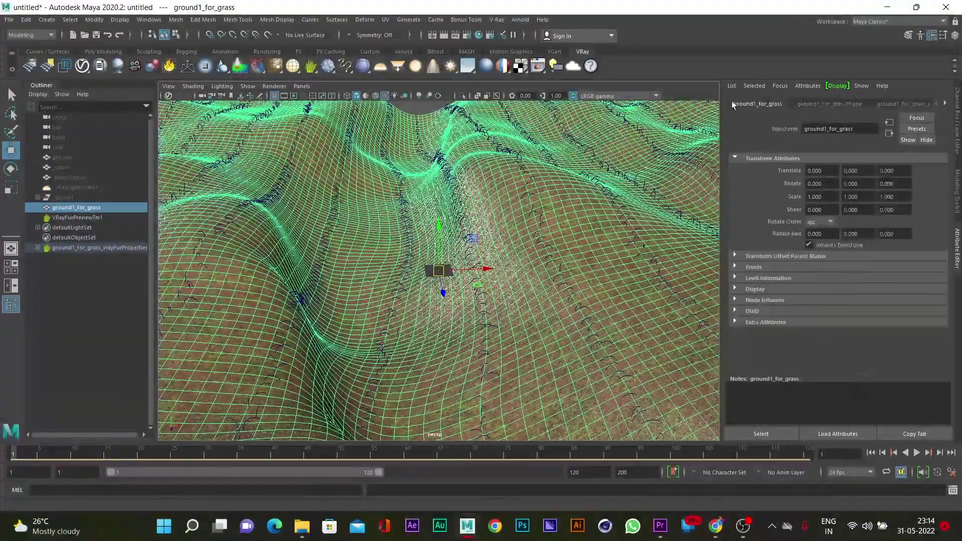
click(817, 104)
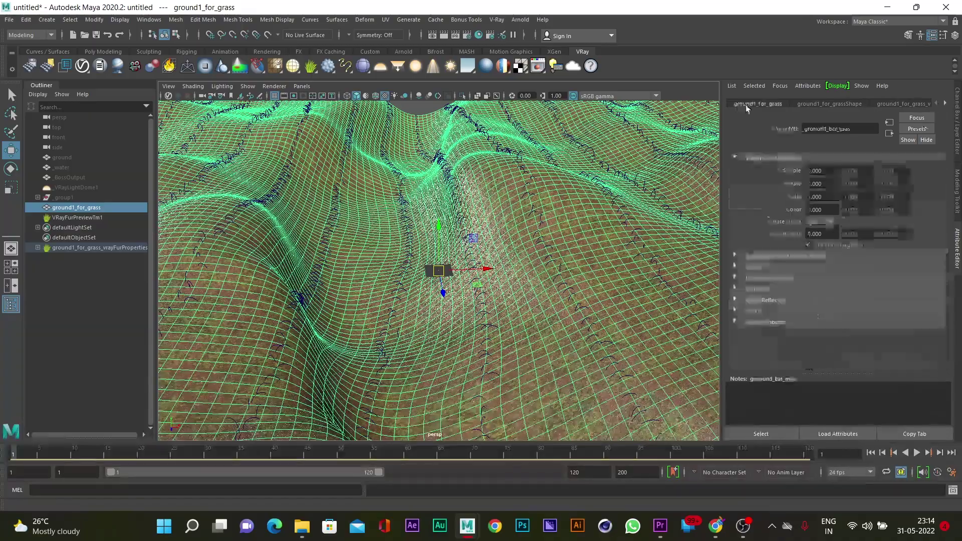
click(95, 248)
click(77, 218)
scroll(359, 217, up, 3)
click(877, 104)
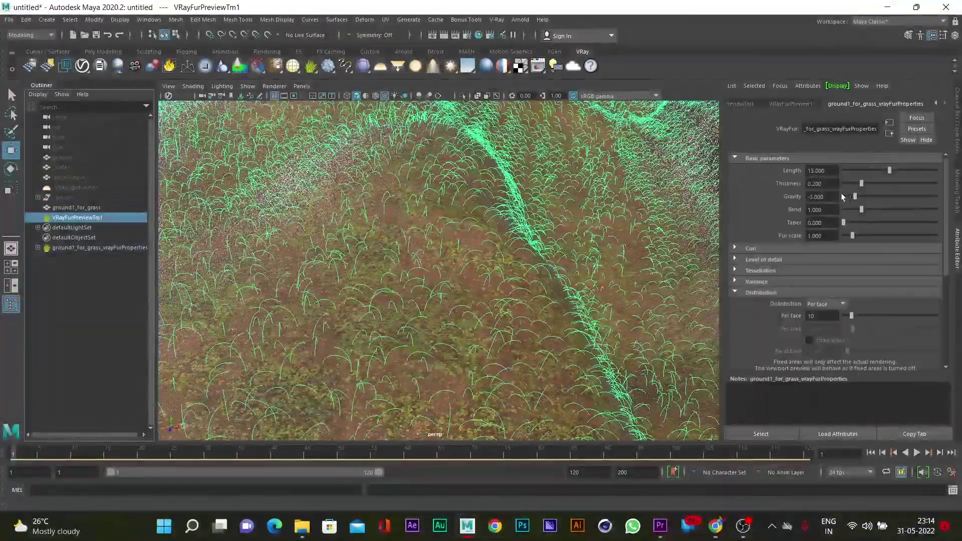
scroll(866, 227, down, 2)
- Unhide the dome light with Shift+H and start a V-Ray render
click(76, 188)
key(shift+h)
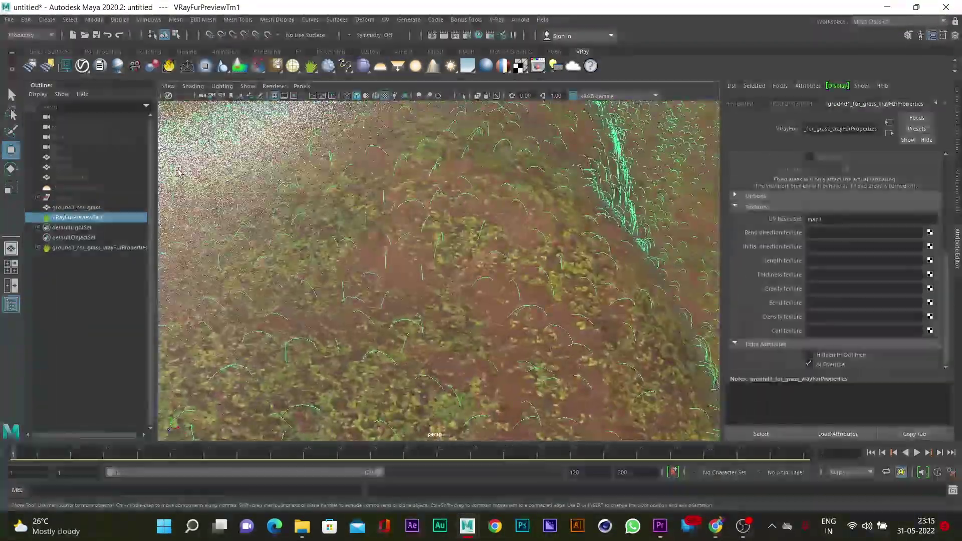
click(493, 20)
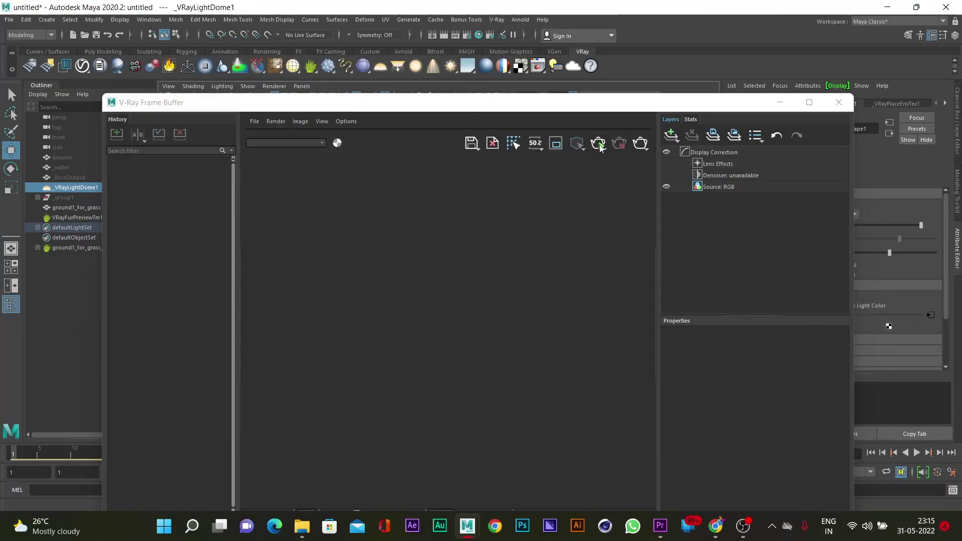
- Select the fur grass node and orbit closer to inspect the grass in the render
drag(581, 102, 661, 244)
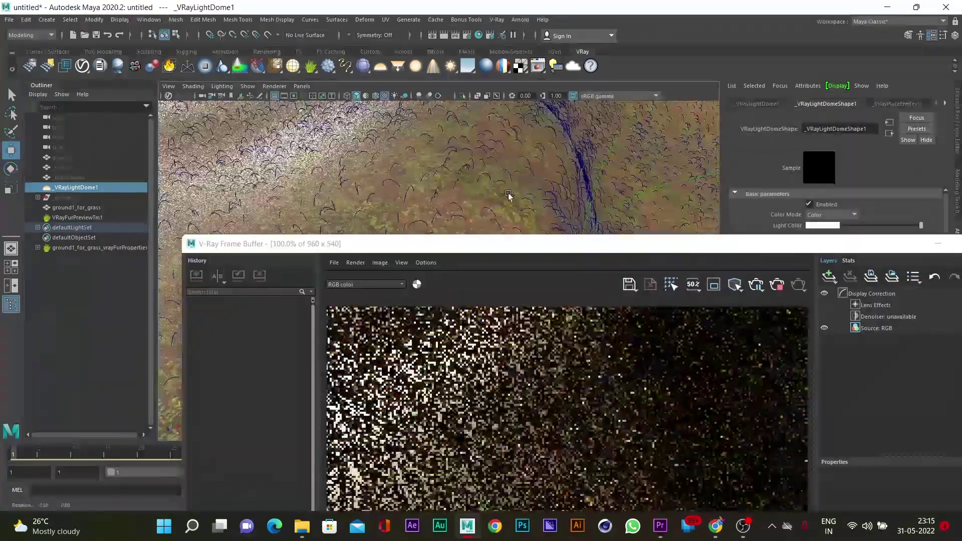
mouse_move(401, 165)
alt+mouse_down()
mouse_move(440, 183)
mouse_move(526, 183)
alt+mouse_up()
shift+click(441, 182)
click(524, 168)
mouse_move(590, 245)
mouse_down()
mouse_move(503, 355)
mouse_move(294, 107)
mouse_up()
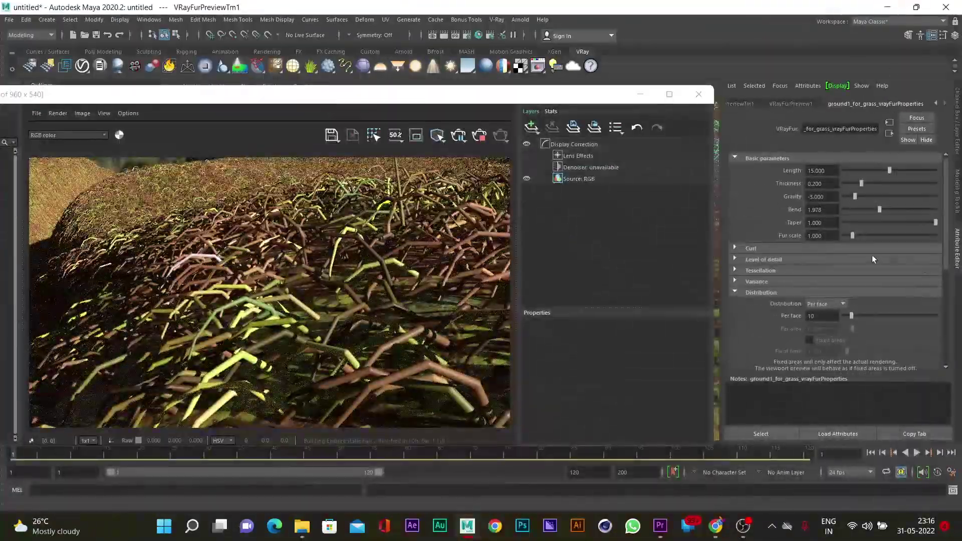
scroll(772, 241, up, 2)
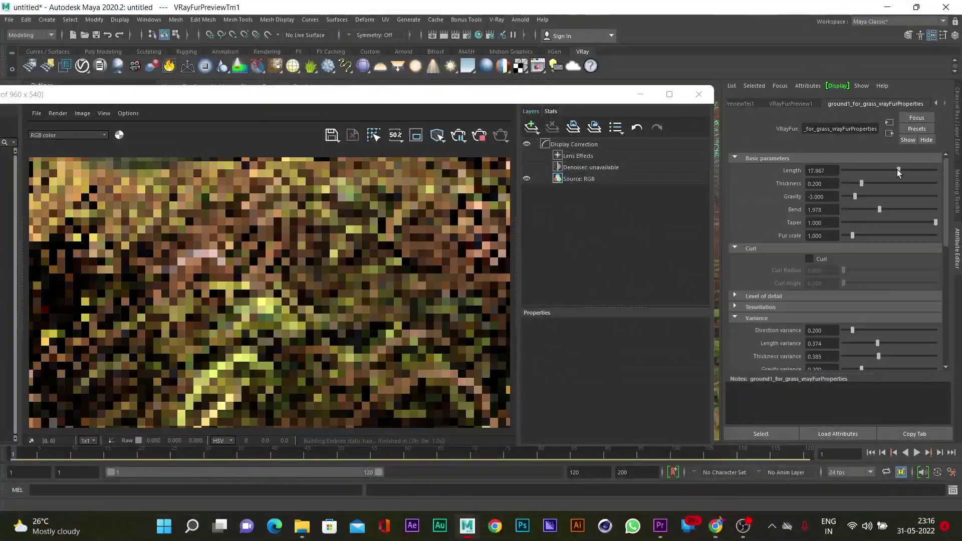
scroll(773, 312, down, 6)
scroll(773, 312, up, 4)
scroll(781, 282, up, 3)
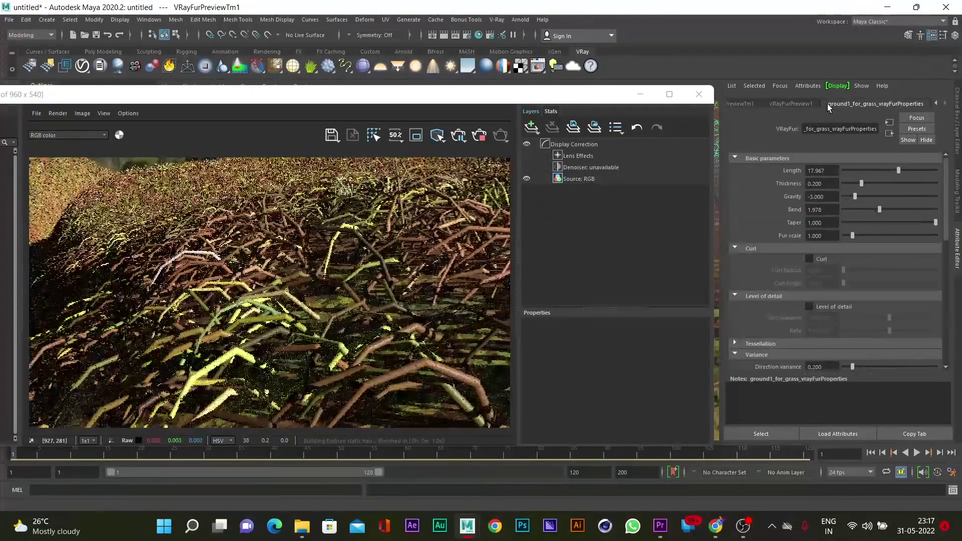
scroll(812, 290, down, 1)
- Set the fur Per face to 12 and Knots to 14
text(12)
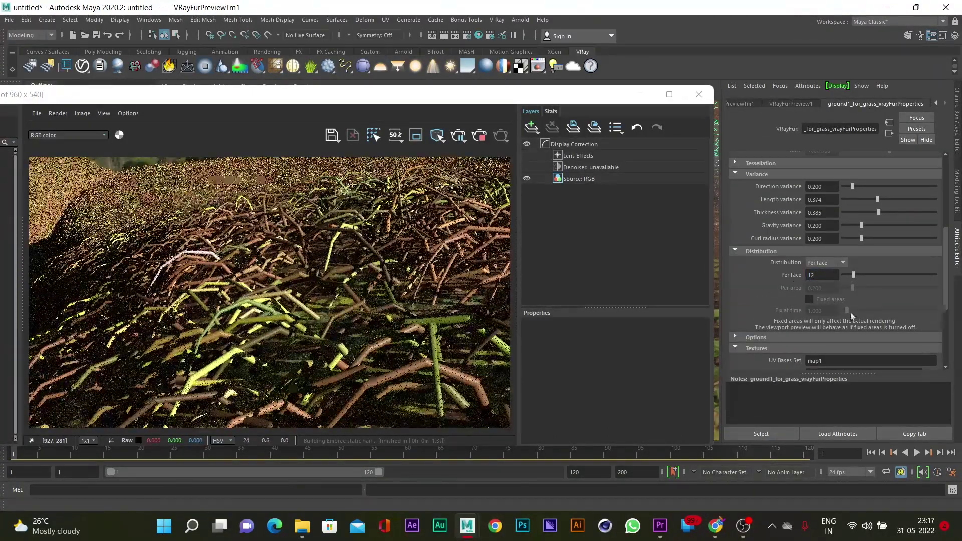
click(824, 312)
text(12)
key(Return)
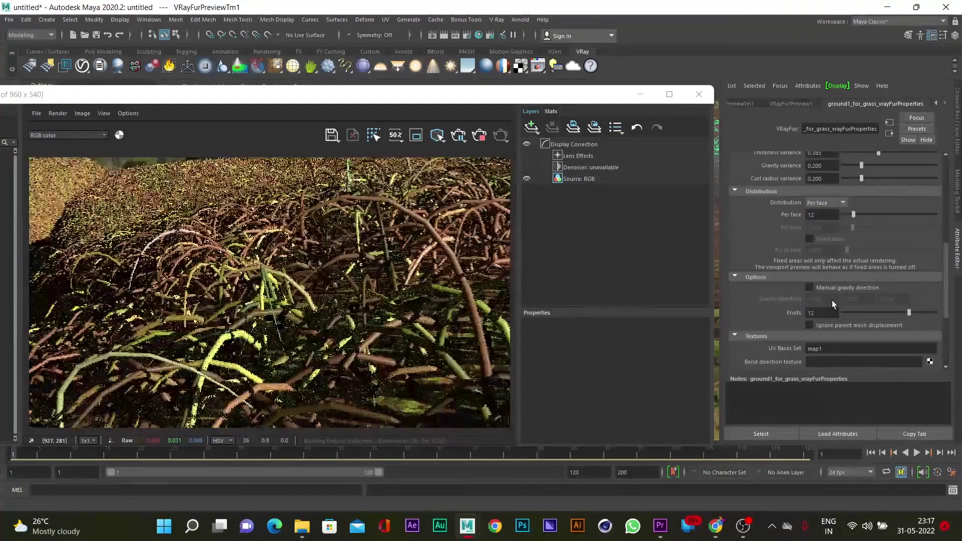
drag(544, 100, 481, 131)
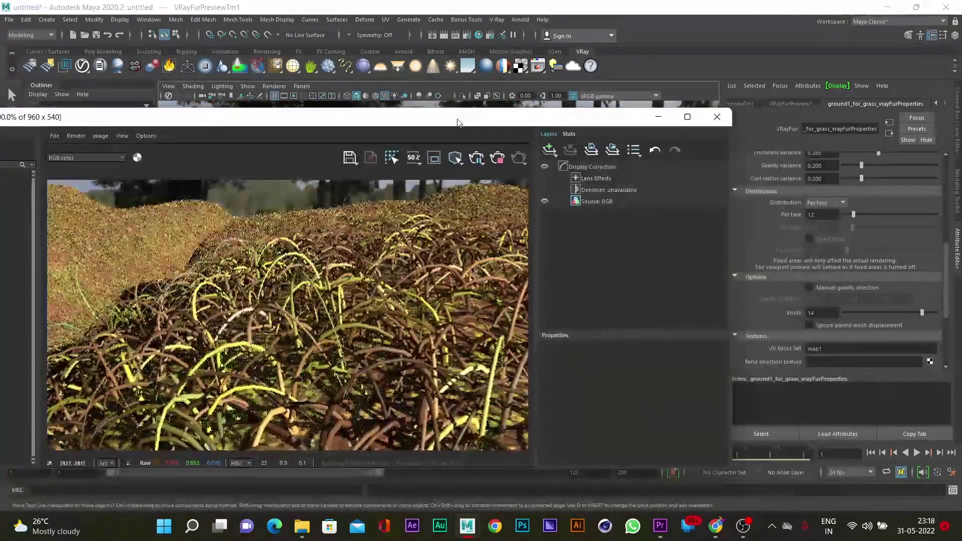
scroll(832, 251, down, 4)
- Map a Fractal into the fur Length, raising its amplitude, frequency and level max
click(929, 270)
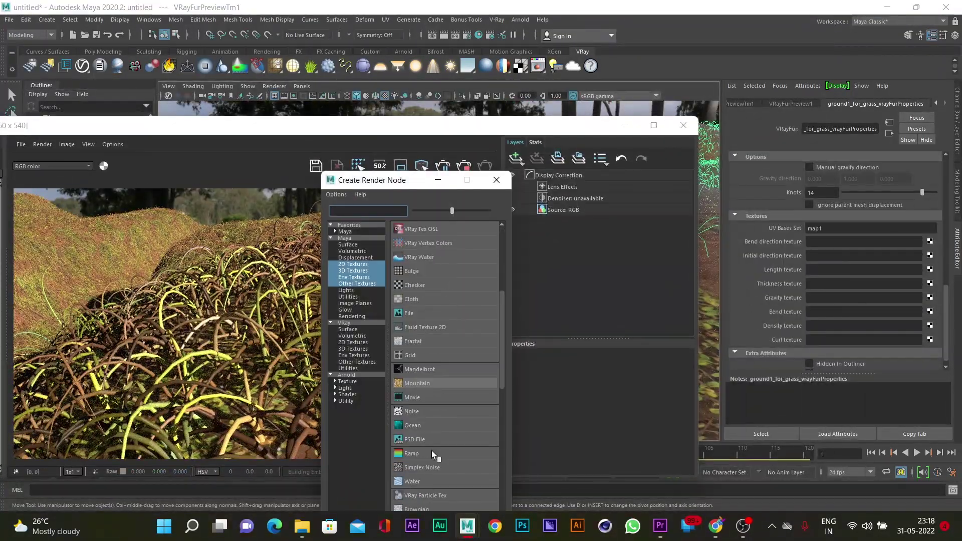
click(432, 450)
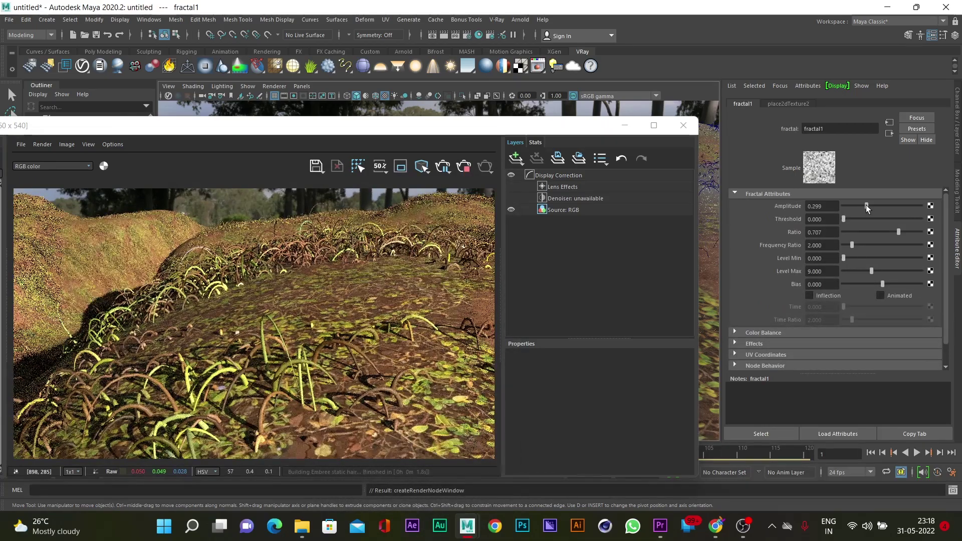
drag(867, 206, 922, 206)
mouse_move(852, 245)
mouse_down()
mouse_move(869, 245)
mouse_move(892, 271)
mouse_up()
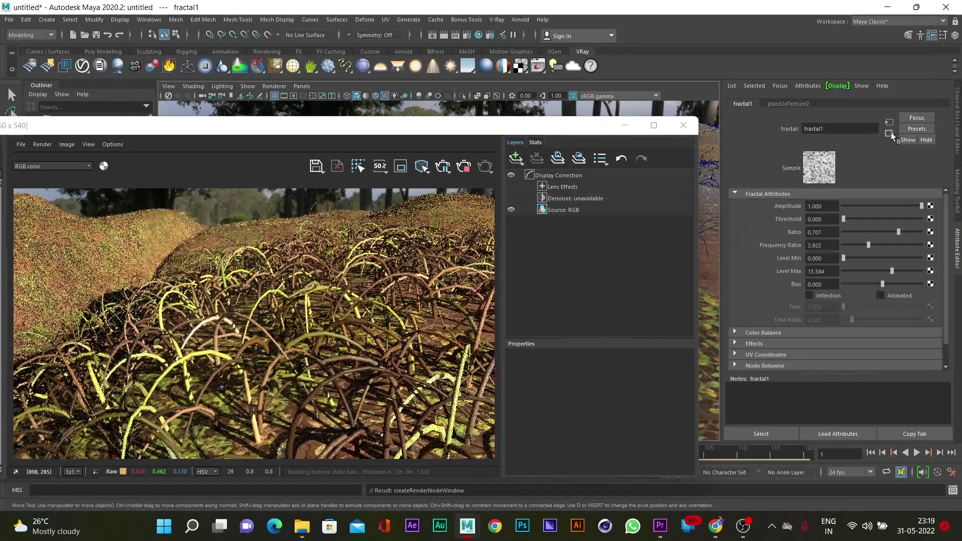
- Edit the Length ramp texture so its stops run from white to black
click(891, 134)
mouse_move(333, 129)
mouse_down()
mouse_move(484, 344)
mouse_move(351, 123)
mouse_up()
click(818, 275)
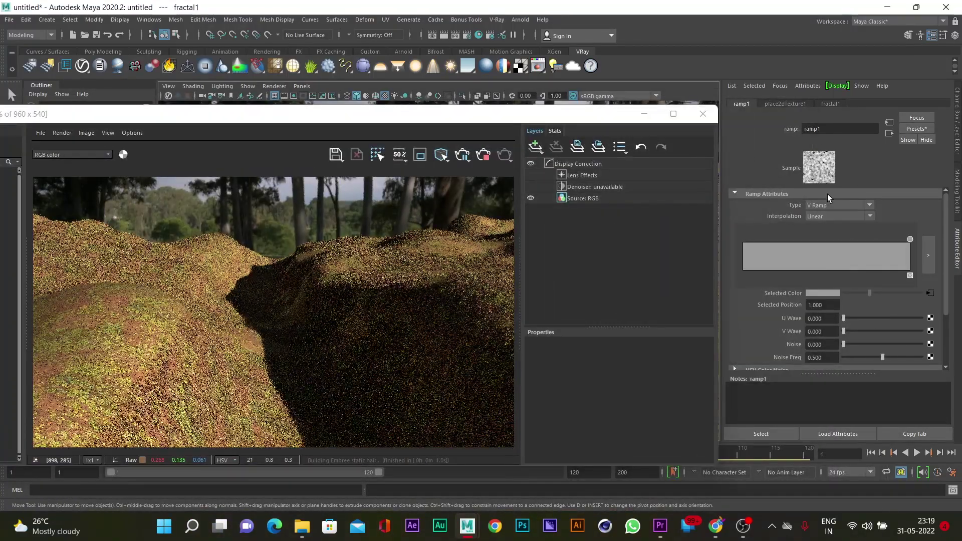
click(928, 255)
click(423, 240)
click(456, 307)
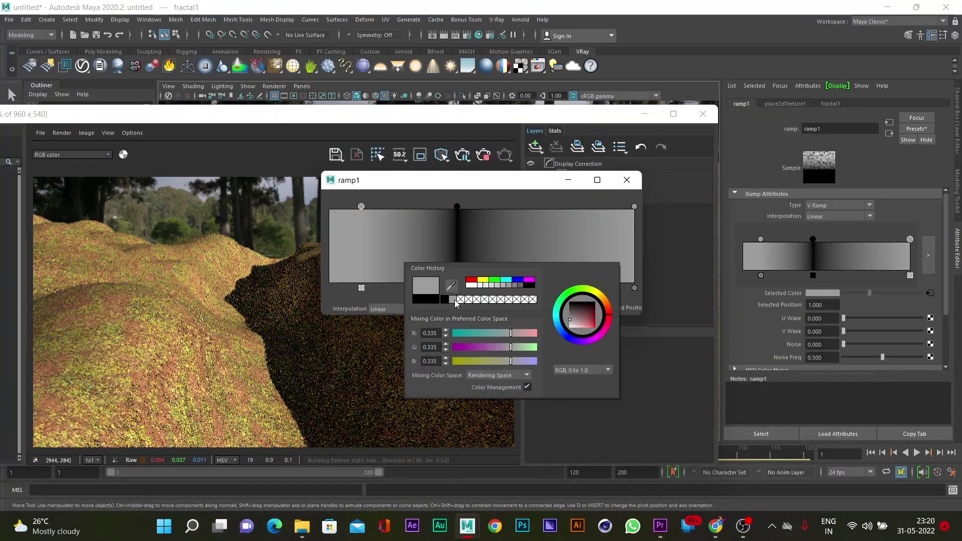
drag(361, 206, 318, 205)
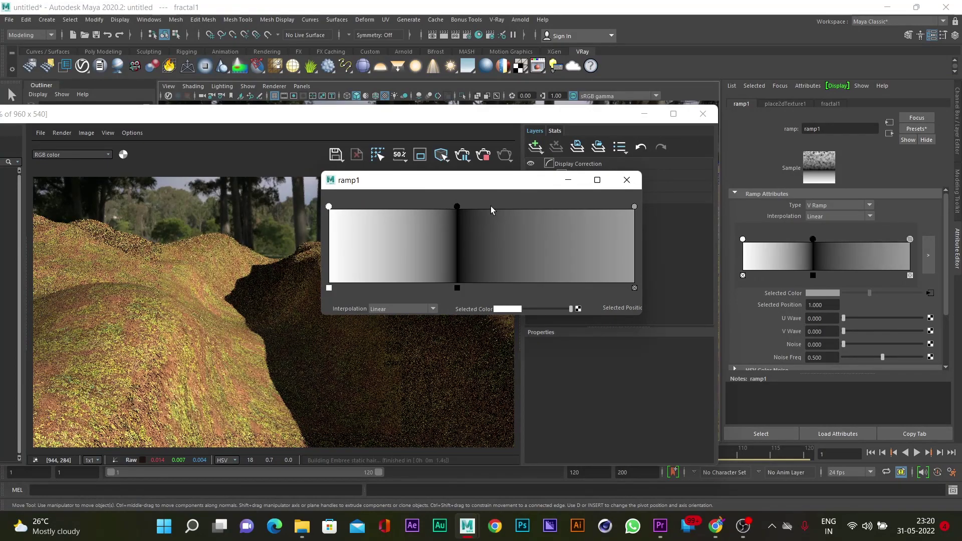
click(508, 309)
click(329, 288)
click(484, 240)
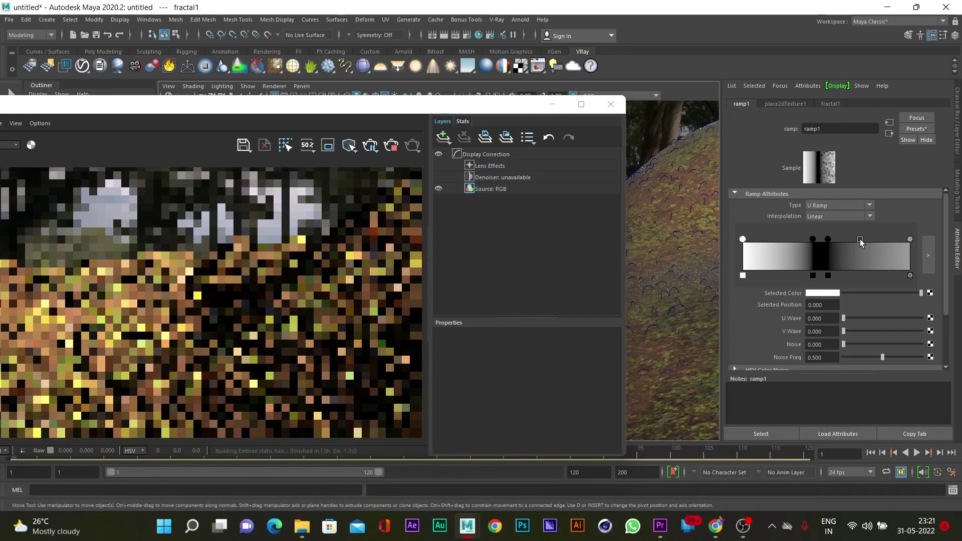
click(832, 103)
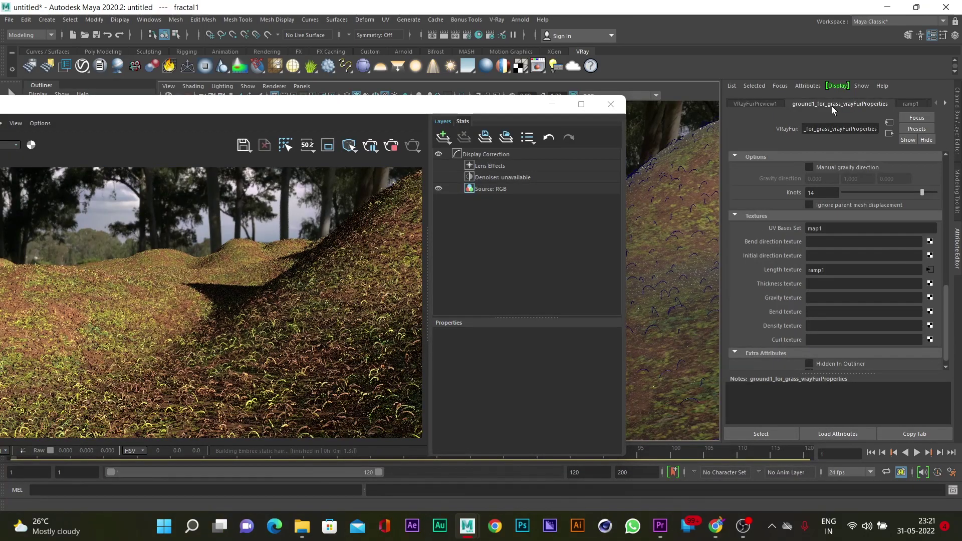
scroll(867, 213, up, 5)
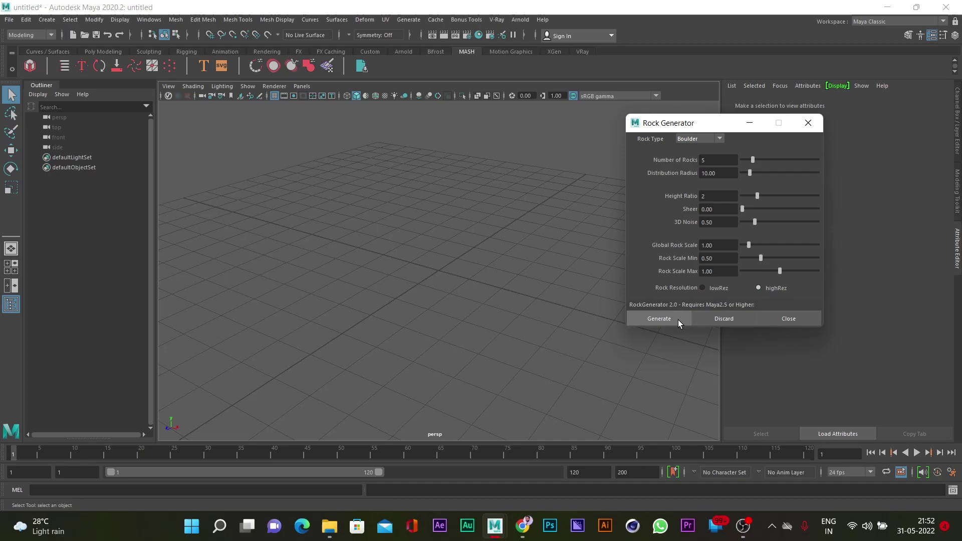
- Load the mossy boulder albedo texture and duplicate the VRayTriplanar node
click(678, 319)
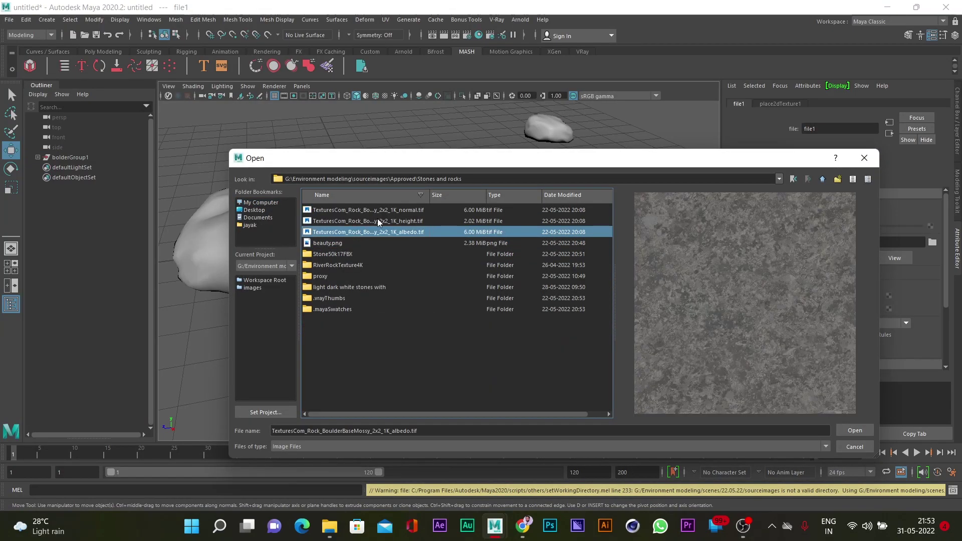
click(416, 221)
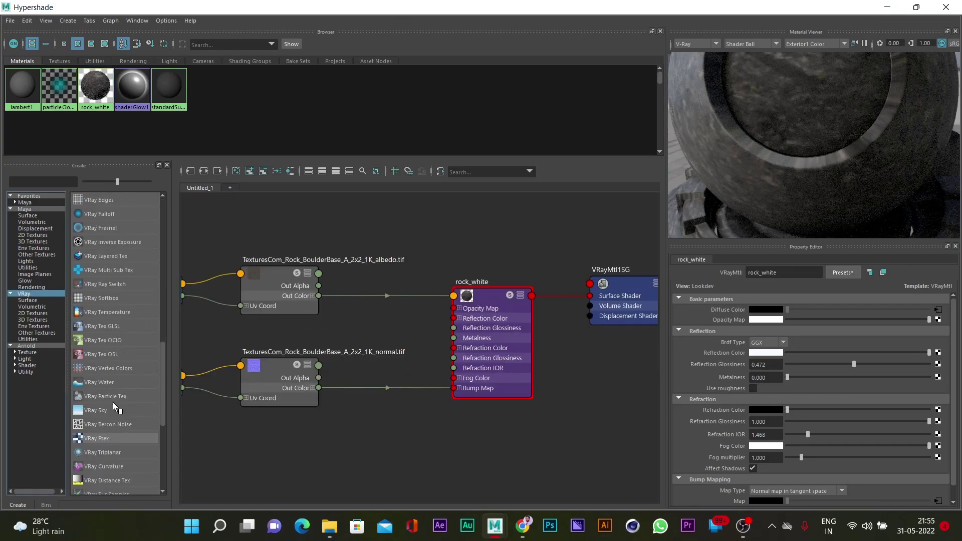
scroll(113, 407, down, 3)
mouse_move(103, 326)
mouse_down()
mouse_move(574, 391)
mouse_move(453, 329)
mouse_up()
key(ctrl+c)
key(ctrl+v)
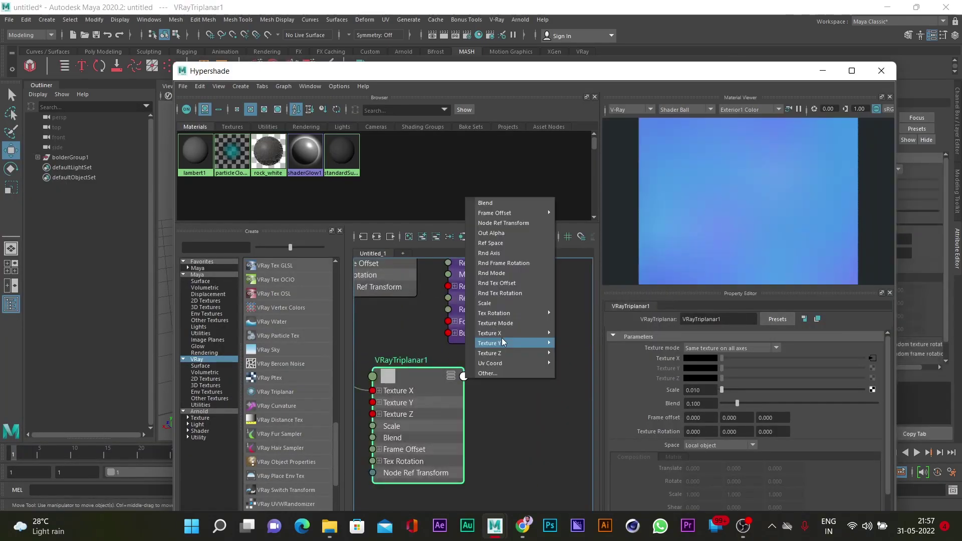
- Connect the VRayTriplanar output to rock_white's Bump Map
click(471, 435)
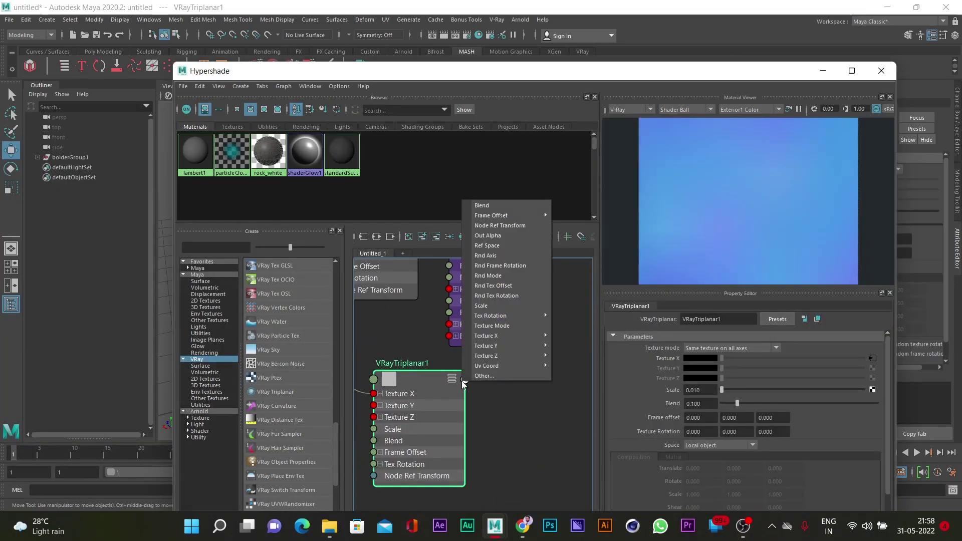
click(461, 381)
click(366, 264)
click(469, 337)
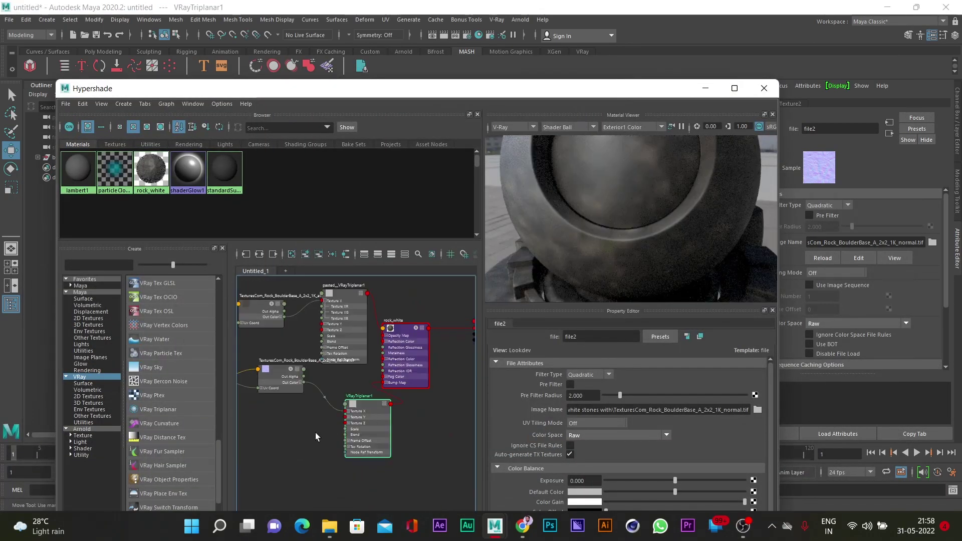
click(337, 419)
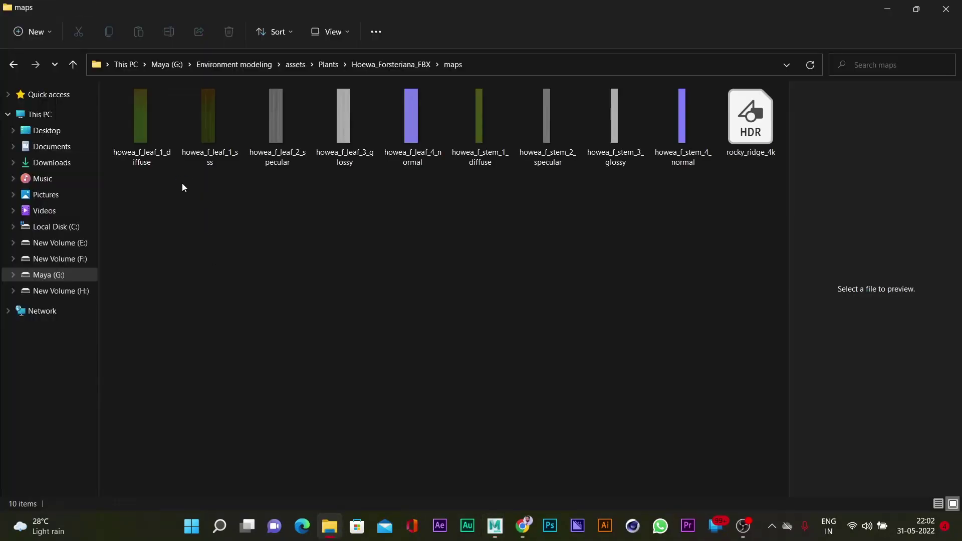
click(14, 64)
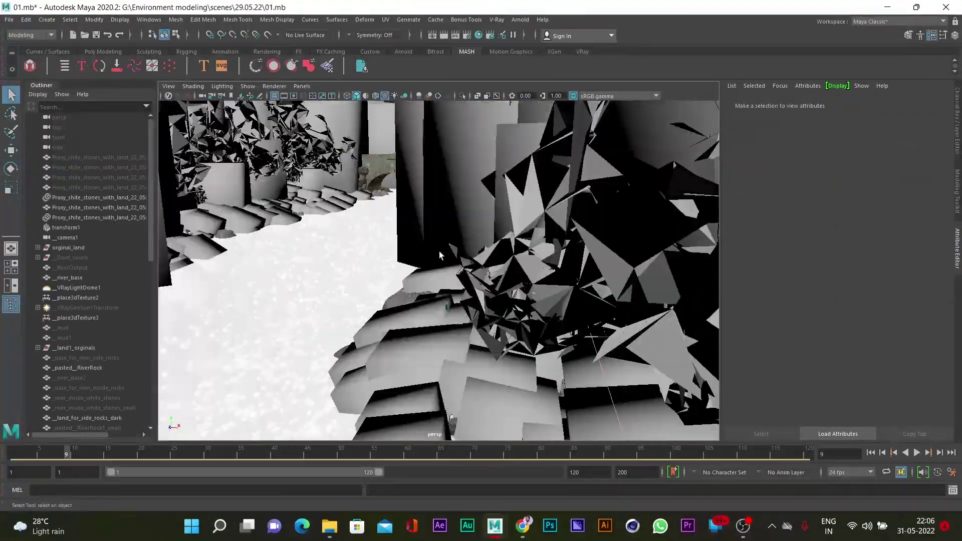
- Look through trees:camera1 and adjust its framing of the river and stone bridge
click(302, 86)
click(431, 103)
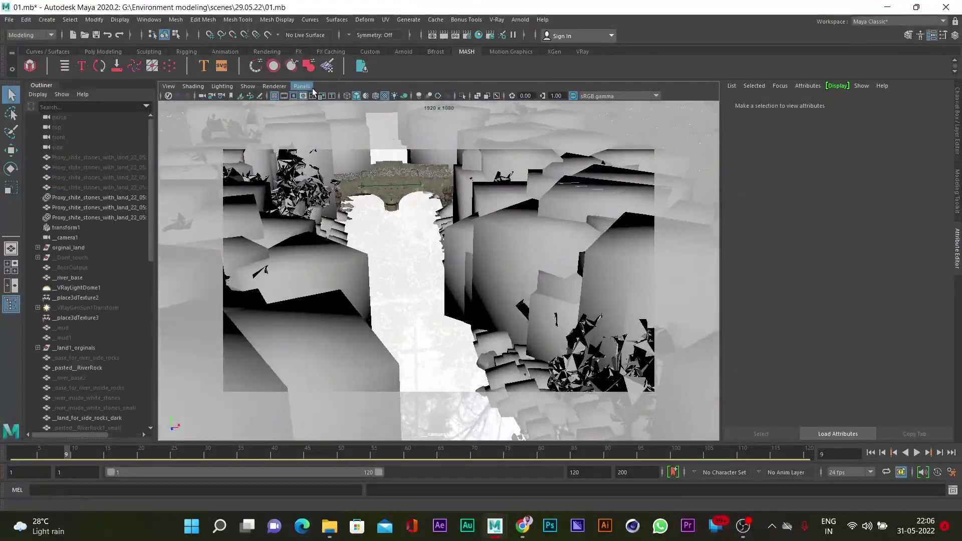
alt+middle_drag(441, 281, 441, 305)
mouse_move(441, 305)
alt+mouse_down()
mouse_move(451, 296)
mouse_move(430, 292)
mouse_move(434, 298)
mouse_move(419, 299)
mouse_move(425, 308)
alt+mouse_up()
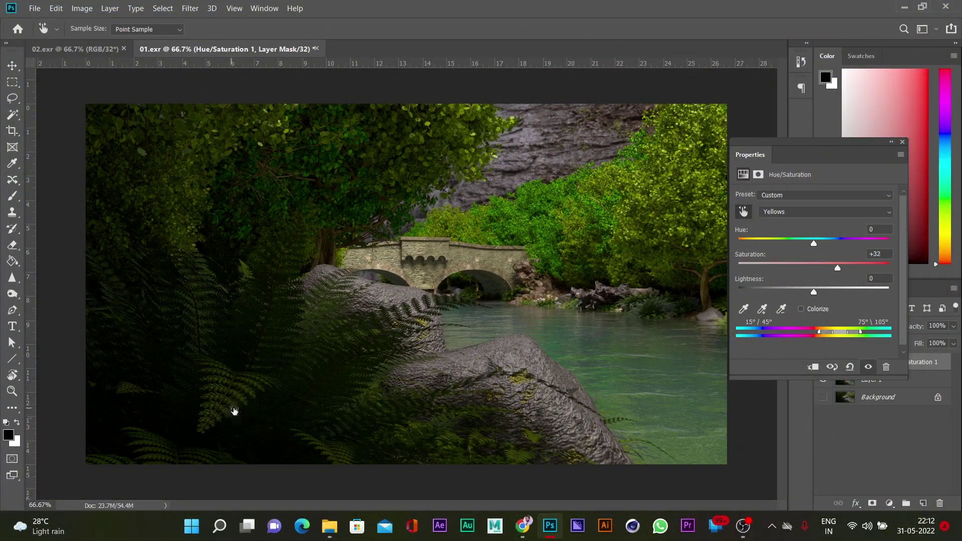
- Raise Yellows saturation in Hue/Saturation and duplicate that adjustment layer
drag(234, 411, 267, 410)
drag(841, 145, 734, 188)
click(797, 190)
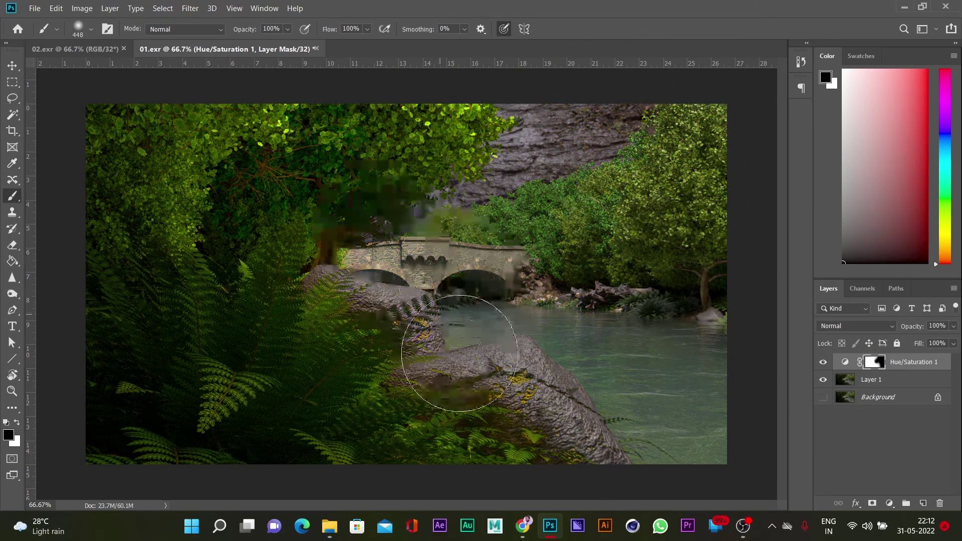
key(ctrl+j)
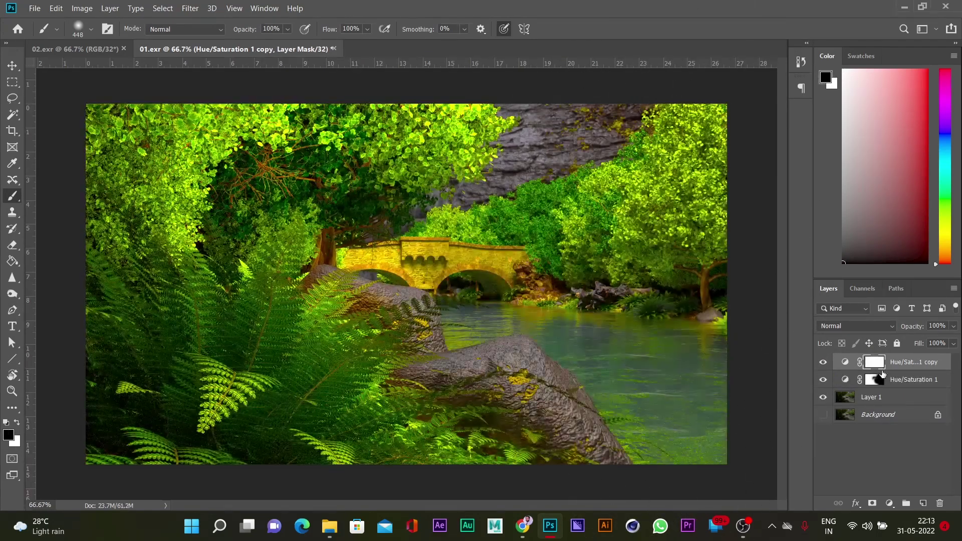
- Zoom in and turn on visibility of the grading layers in 02.psd
click(638, 257)
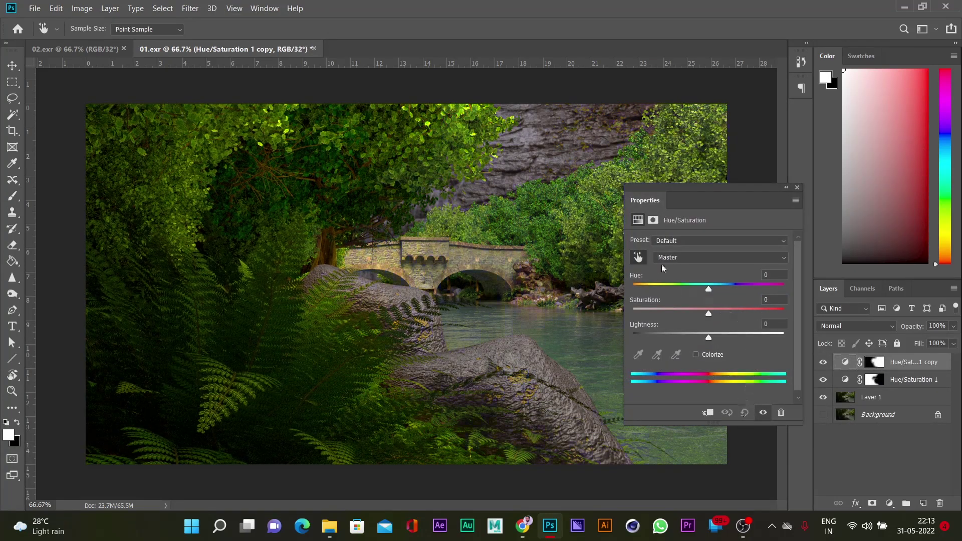
key(ctrl+plus)
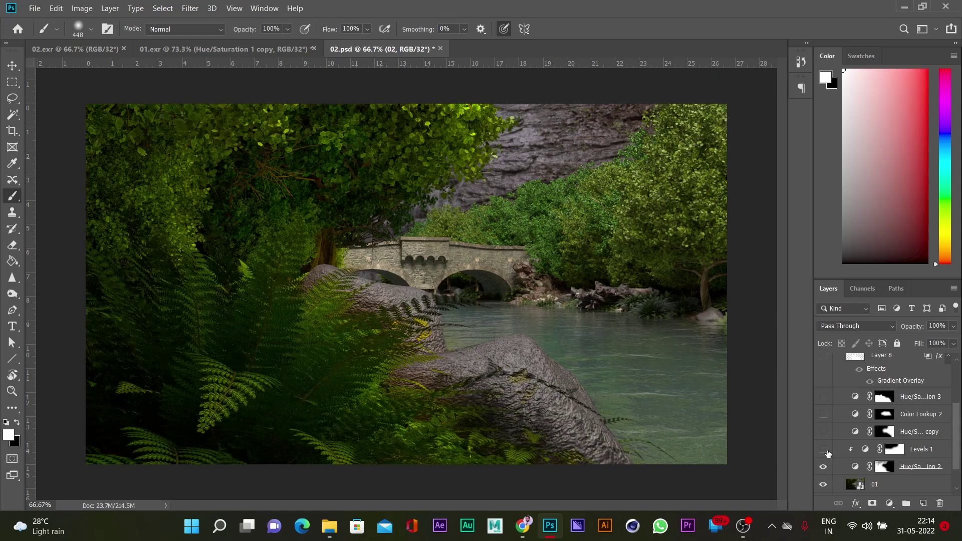
drag(828, 454, 826, 383)
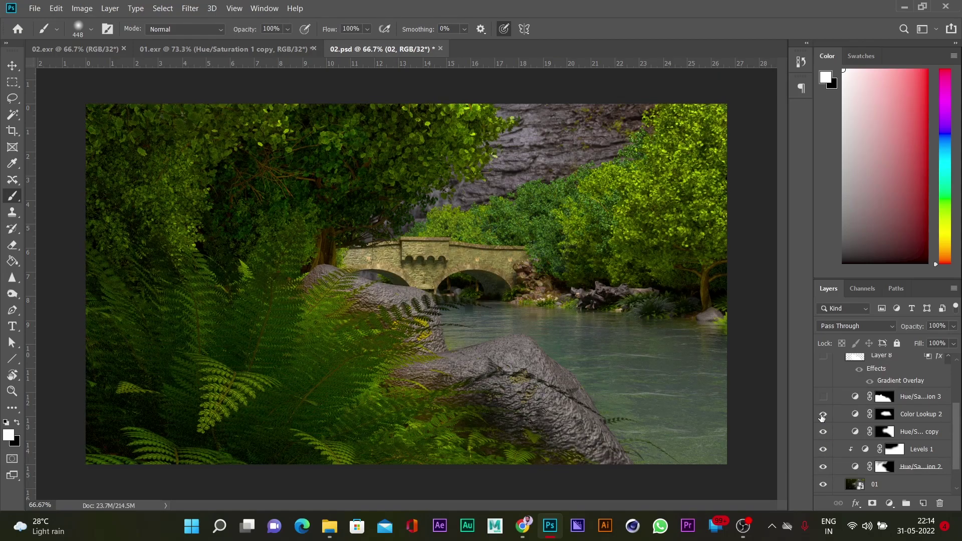